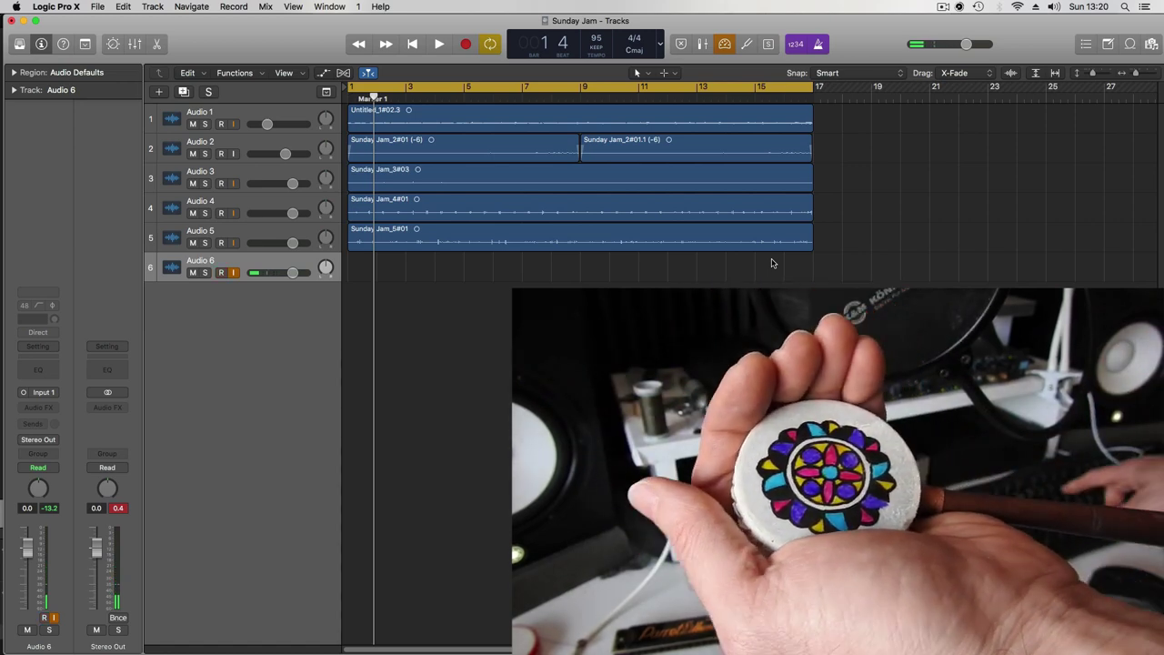
Record a percussion take on Audio 6 and audition the isolated hit at bar 11 beat 4 with the track soloed
{"action": "key", "text": "r"}
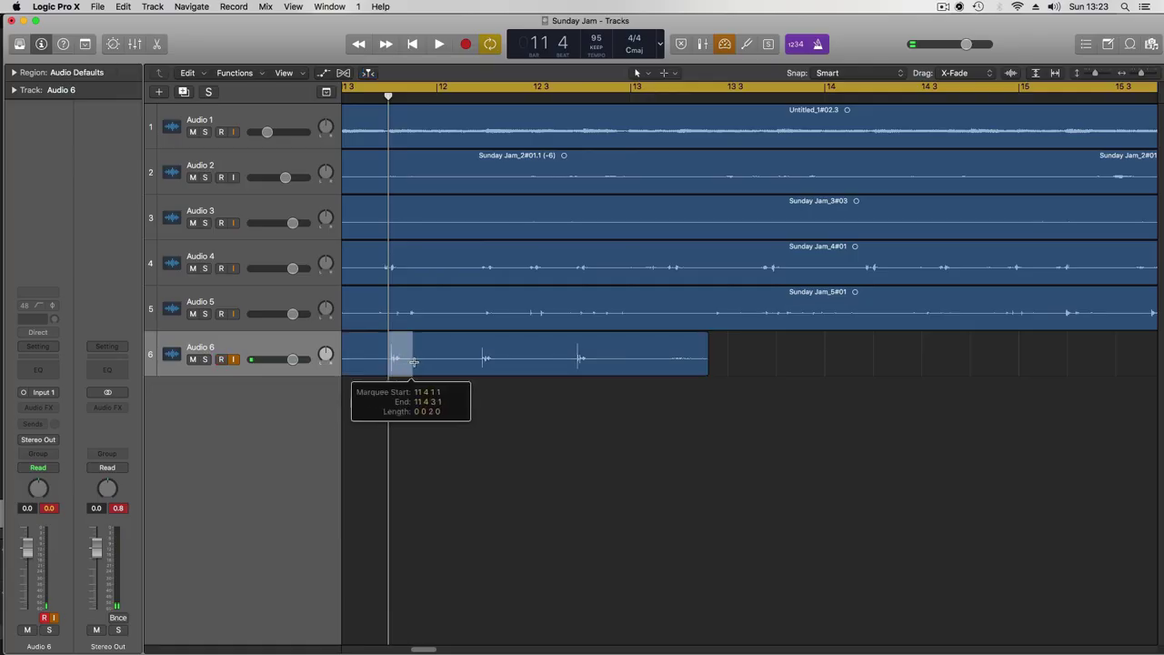
{"action": "key", "text": "s"}
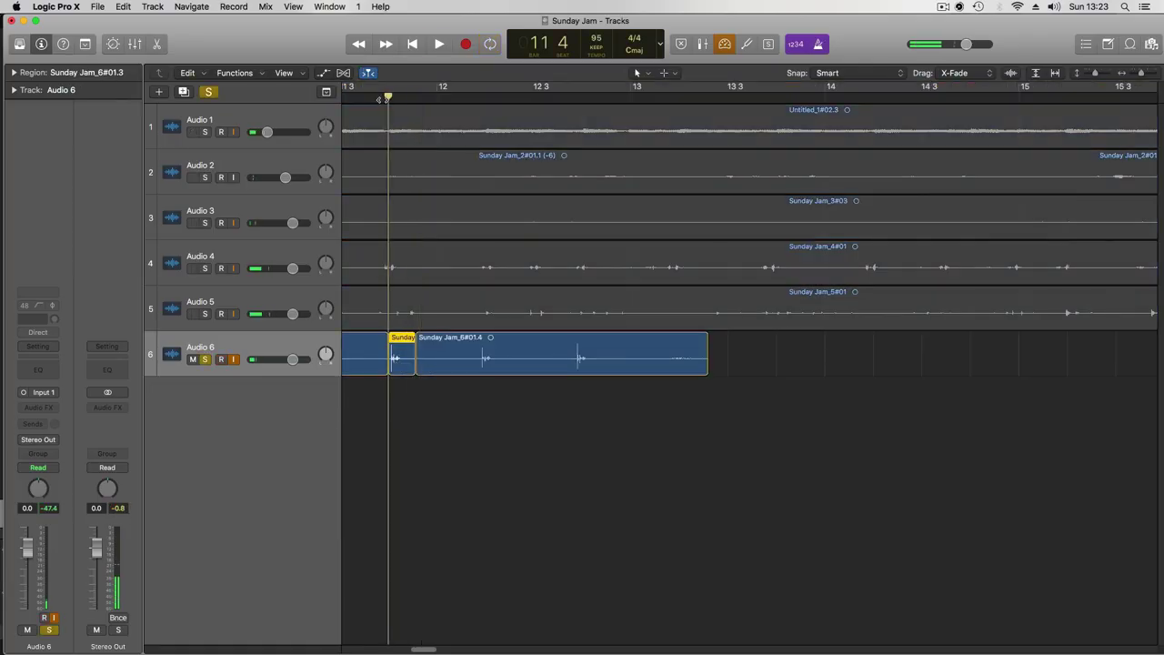
{"action": "key", "text": "space"}
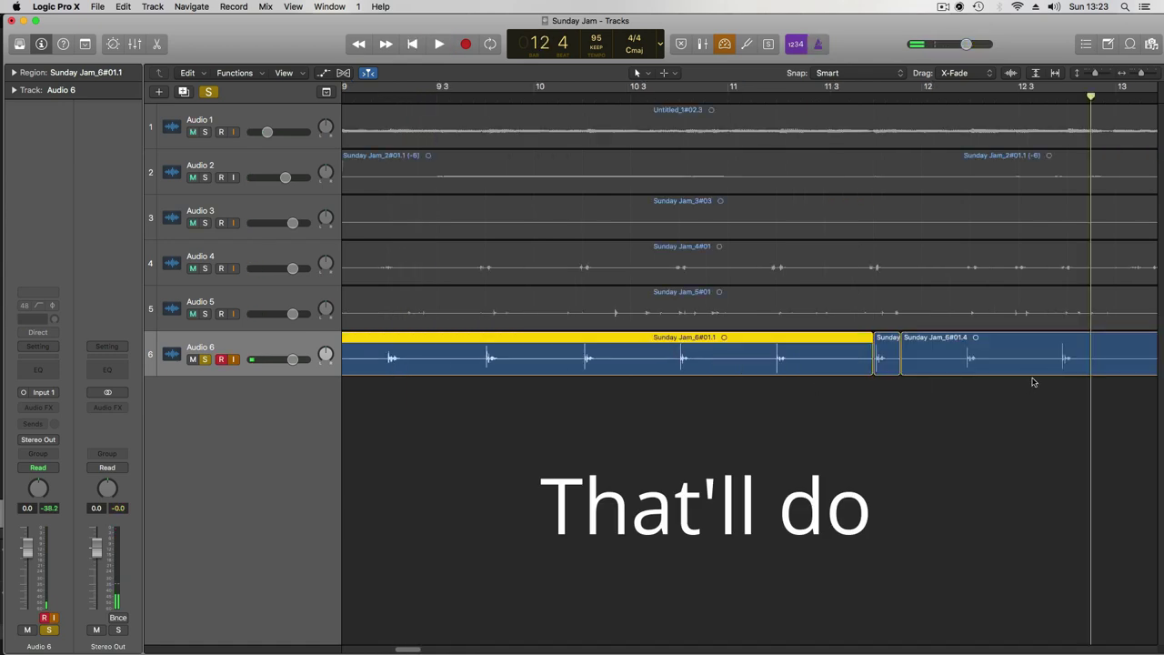
Delete the Audio 6 regions surrounding the isolated hit and move that hit to the start of bar 1
{"action": "key", "text": "Delete"}
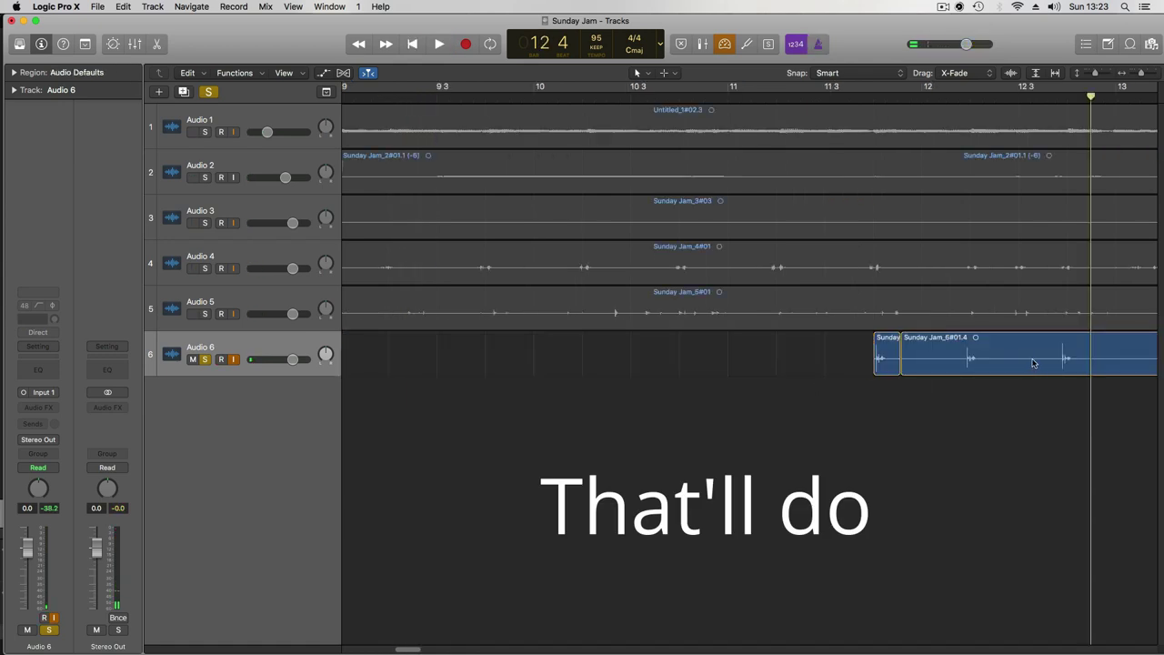
{"action": "key", "text": "Right"}
{"action": "key", "text": "Delete"}
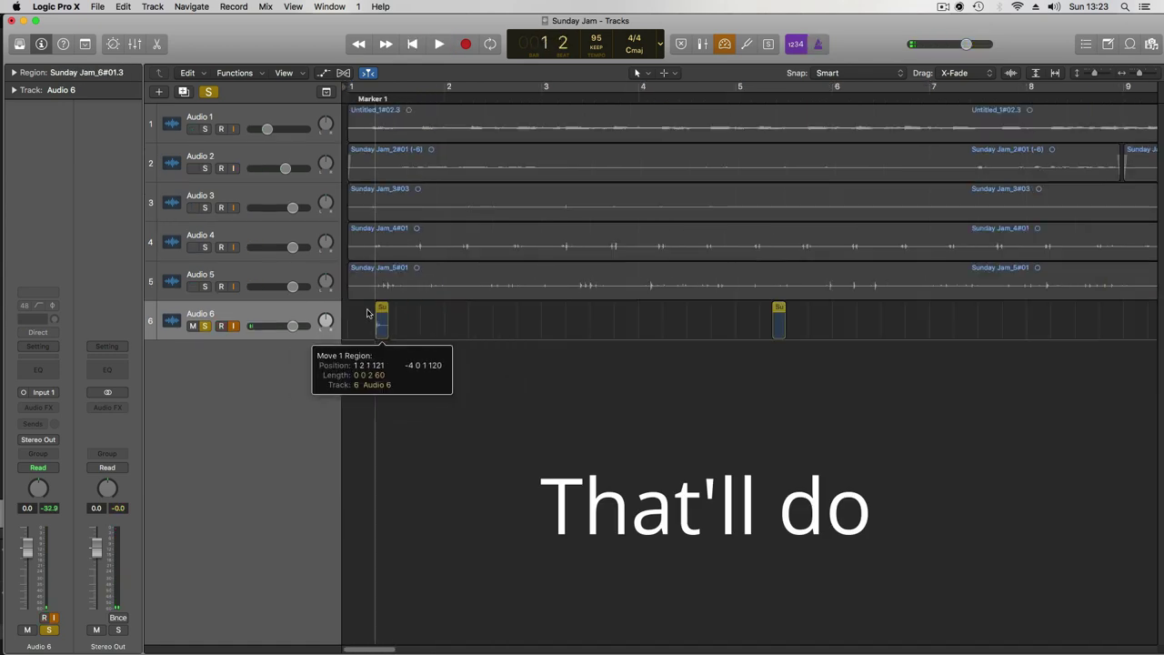
{"action": "left_click_drag", "start_coordinate": [382, 308], "coordinate": [353, 314]}
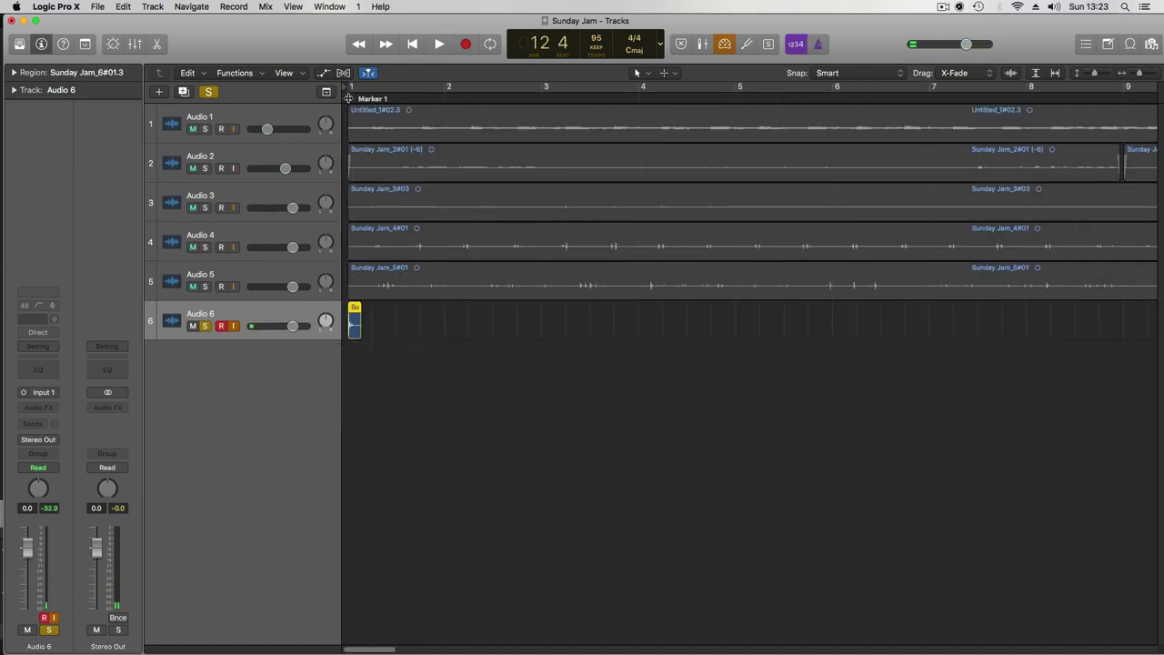
Align the Audio 6 hit exactly with bar 1 and separate its body from the transient at 1 1 1 11
{"action": "key", "text": "z"}
{"action": "left_click_drag", "start_coordinate": [353, 457], "coordinate": [586, 456]}
{"action": "scroll", "coordinate": [516, 468], "scroll_direction": "up", "scroll_amount": 5}
{"action": "key", "text": "z"}
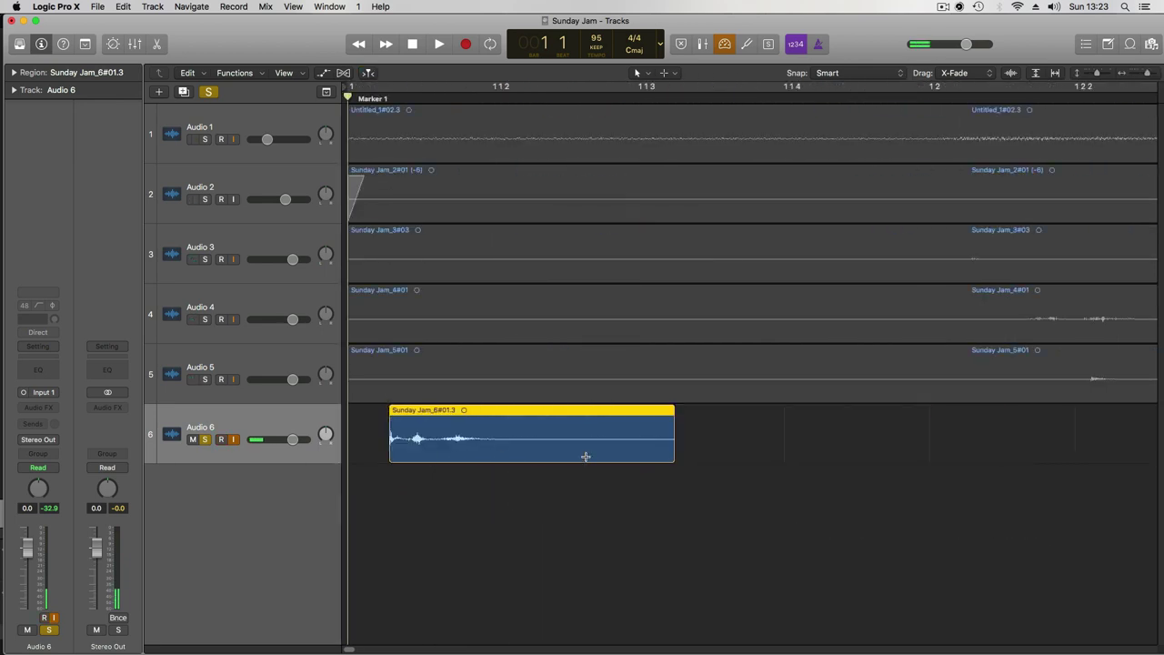
{"action": "left_click_drag", "start_coordinate": [393, 437], "coordinate": [681, 437]}
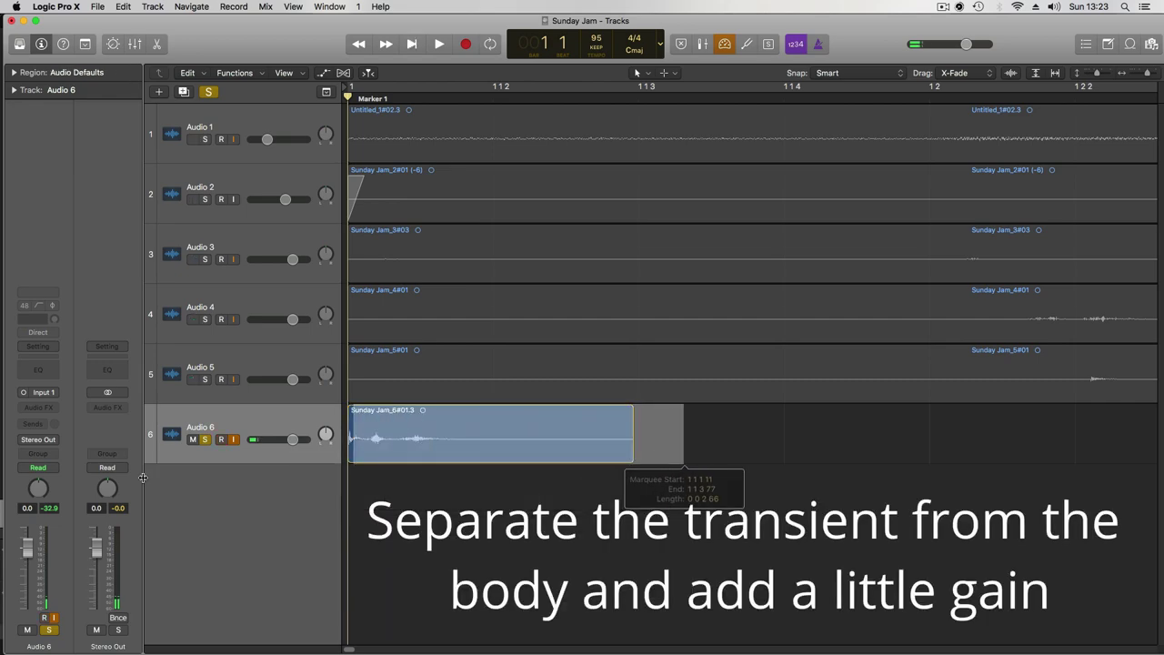
{"action": "left_click", "coordinate": [405, 436]}
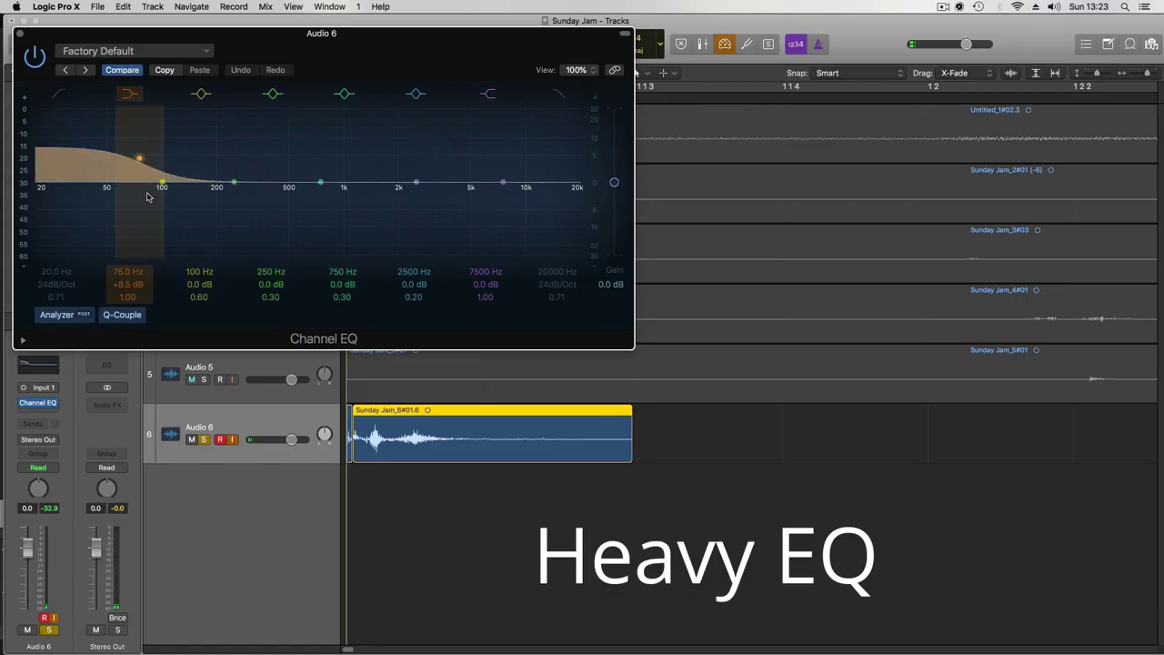
Boost Audio 6's Channel EQ low shelf to +23 dB at 92 Hz and cut its high shelf
{"action": "left_click_drag", "start_coordinate": [148, 177], "coordinate": [163, 154]}
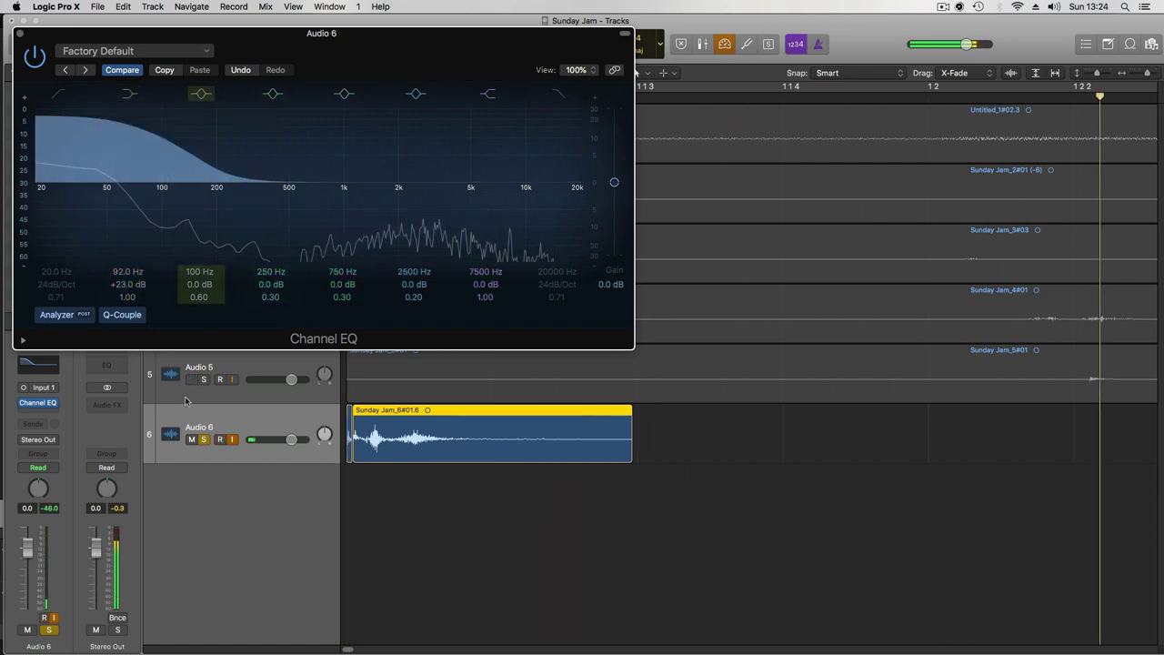
{"action": "left_click_drag", "start_coordinate": [503, 182], "coordinate": [313, 205]}
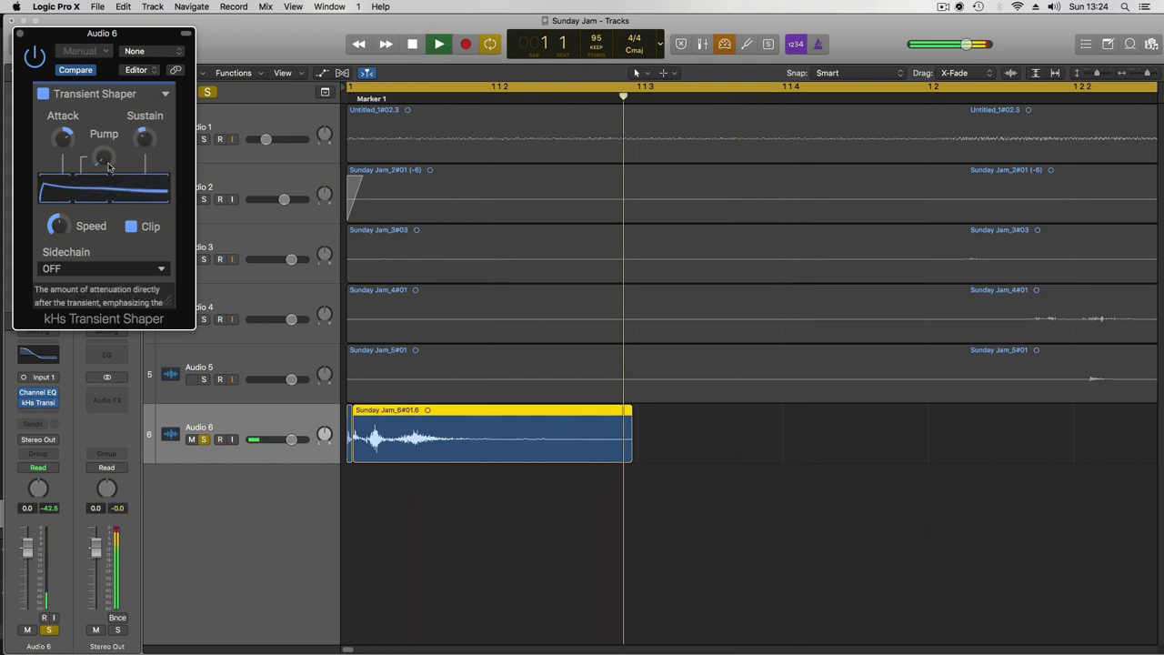
Raise the Transient Shaper's pump and set the Compressor's make-up gain to about 19 dB on Audio 6, and bounce its two regions in place
{"action": "left_click_drag", "start_coordinate": [103, 159], "coordinate": [103, 151]}
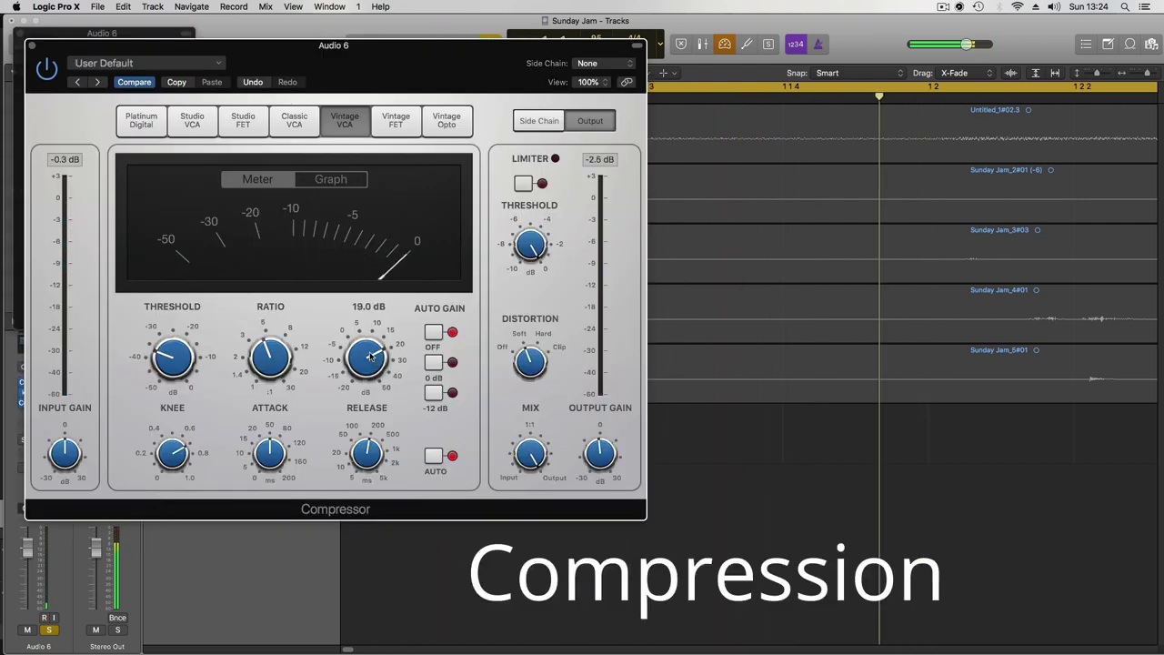
{"action": "left_click_drag", "start_coordinate": [369, 362], "coordinate": [369, 357]}
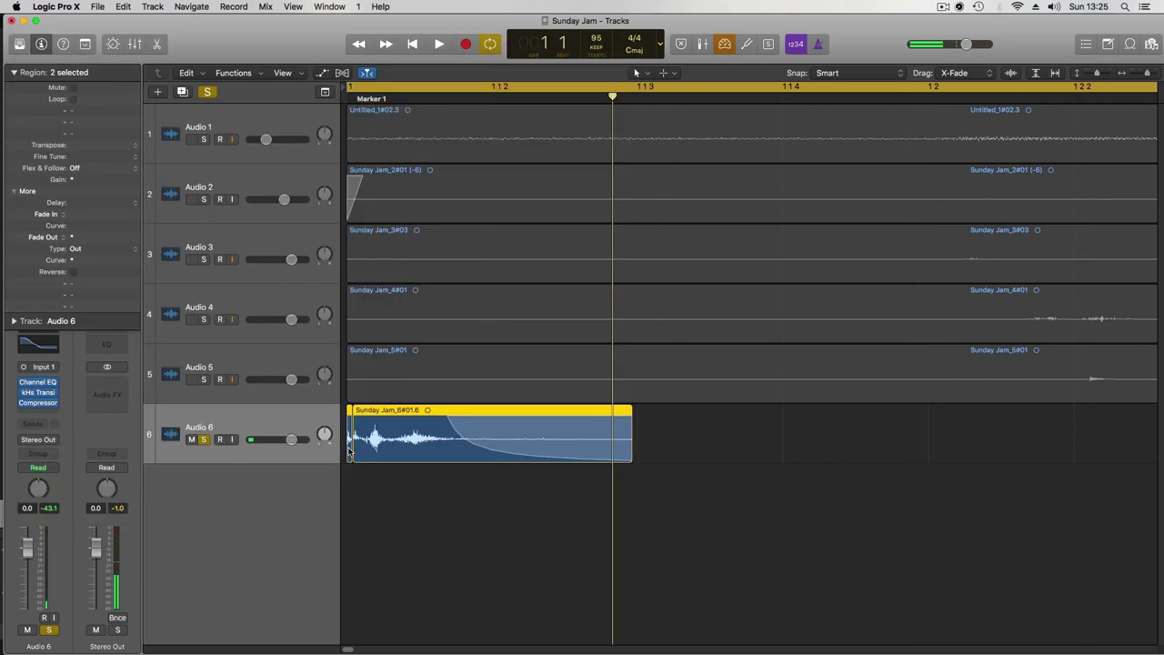
{"action": "key", "text": "ctrl+b"}
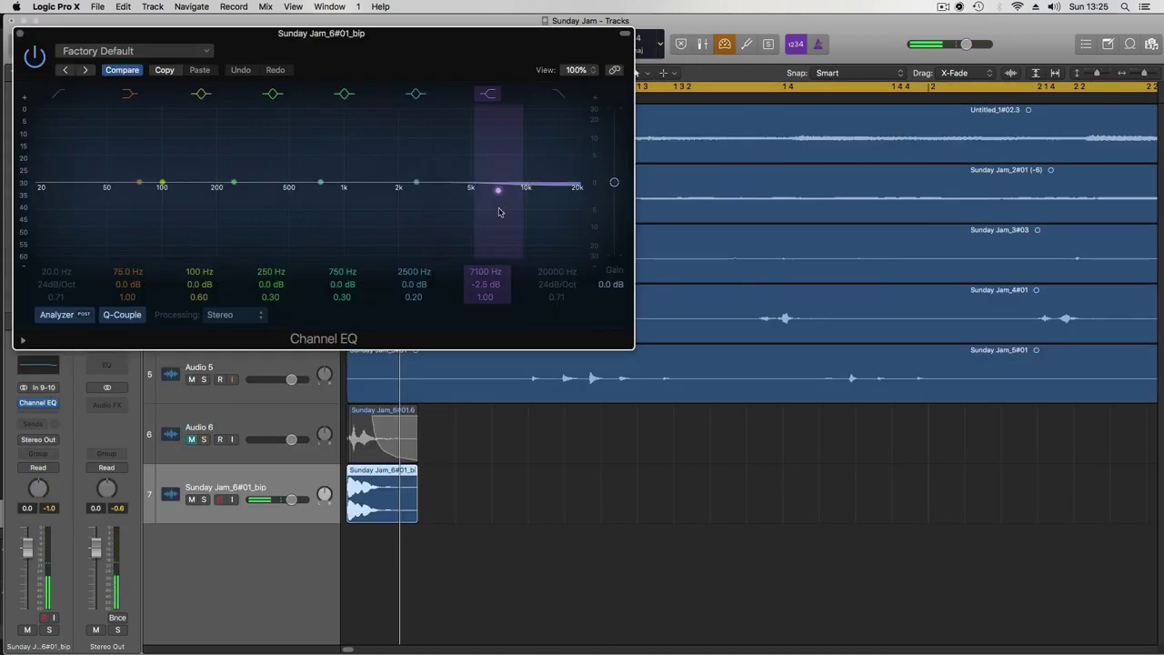
Cut the bounced track's high shelf to -22.5 dB at 1300 Hz and audition its region at different transpositions
{"action": "left_click_drag", "start_coordinate": [391, 187], "coordinate": [415, 236]}
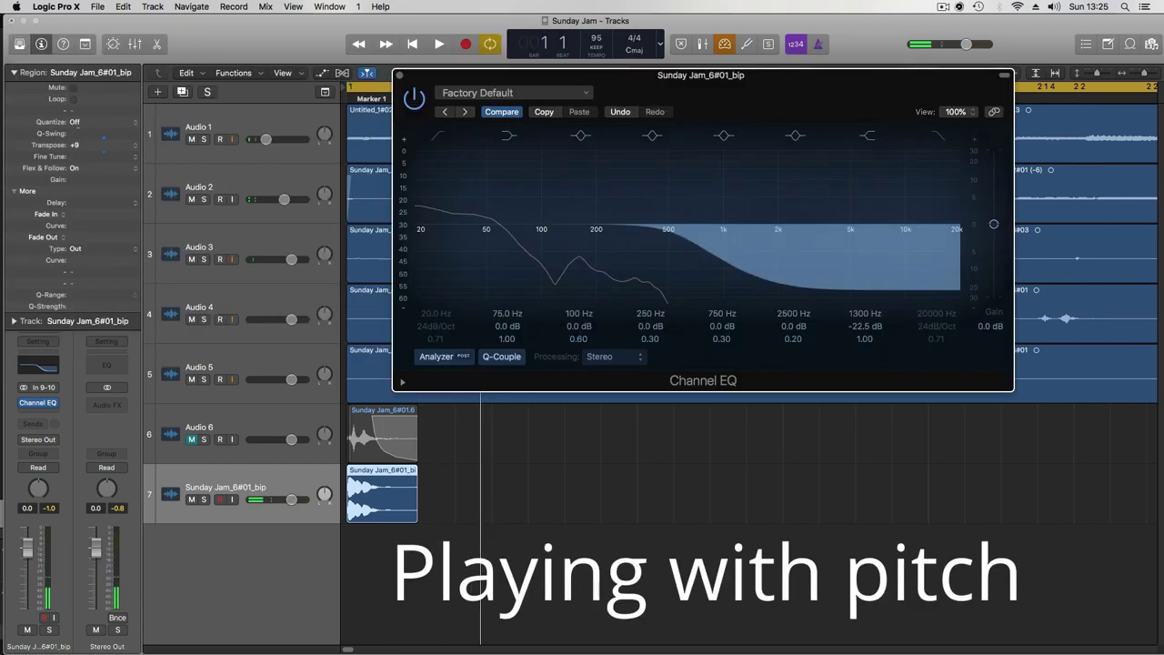
{"action": "key", "text": "space"}
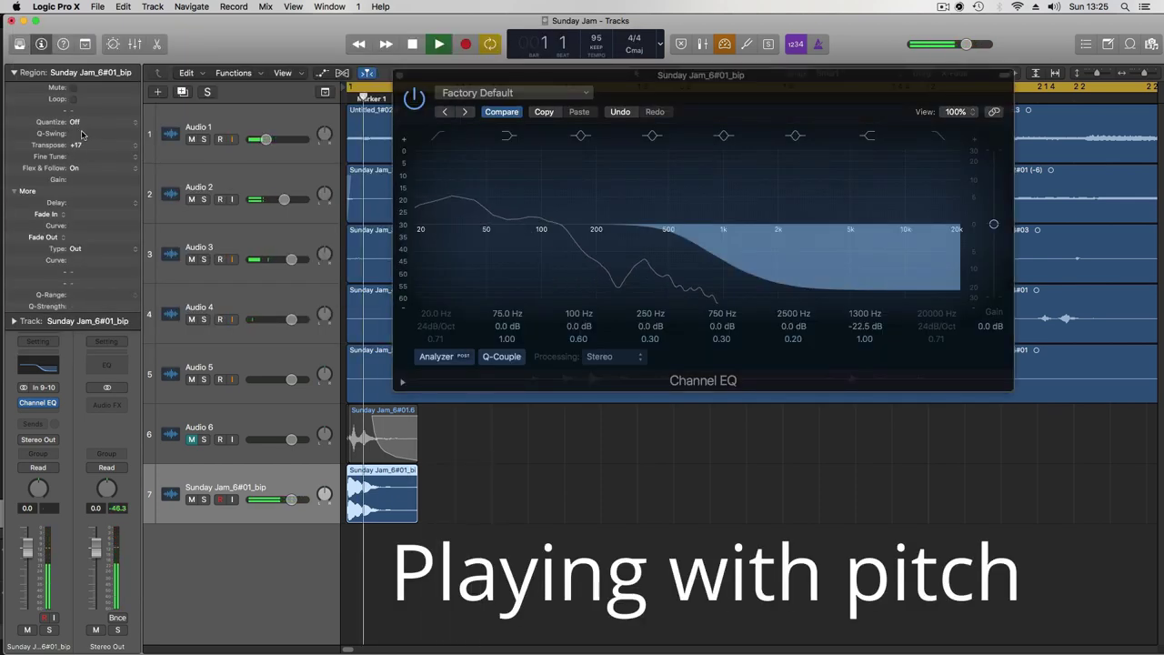
{"action": "key", "text": "space"}
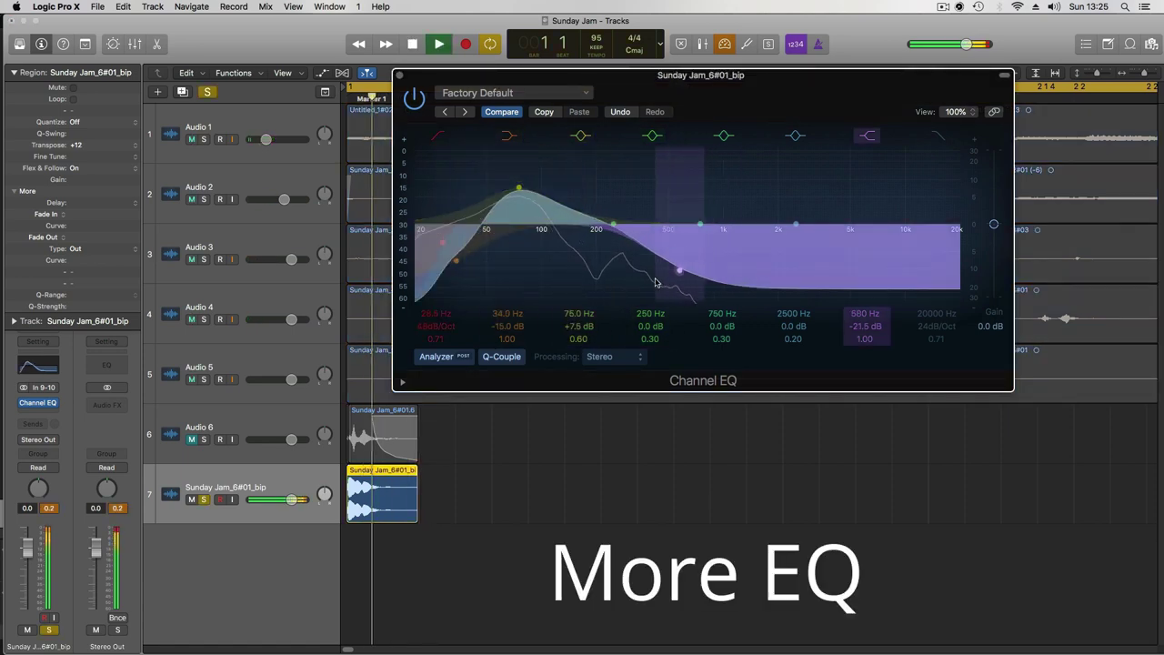
Boost the bounced track's fourth EQ band to +5.5 dB at 270 Hz and cut the fifth to -11.5 dB at 142 Hz
{"action": "left_click_drag", "start_coordinate": [627, 261], "coordinate": [614, 239]}
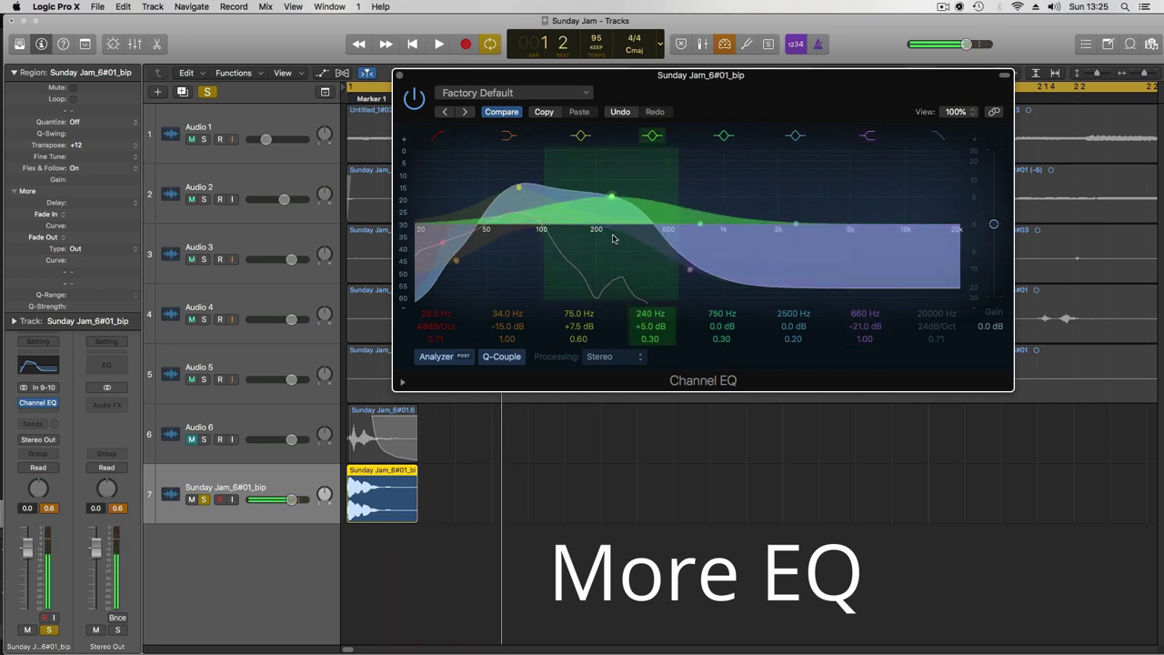
{"action": "key", "text": "space"}
{"action": "left_click_drag", "start_coordinate": [700, 224], "coordinate": [570, 269]}
{"action": "key", "text": "space"}
{"action": "key", "text": "space"}
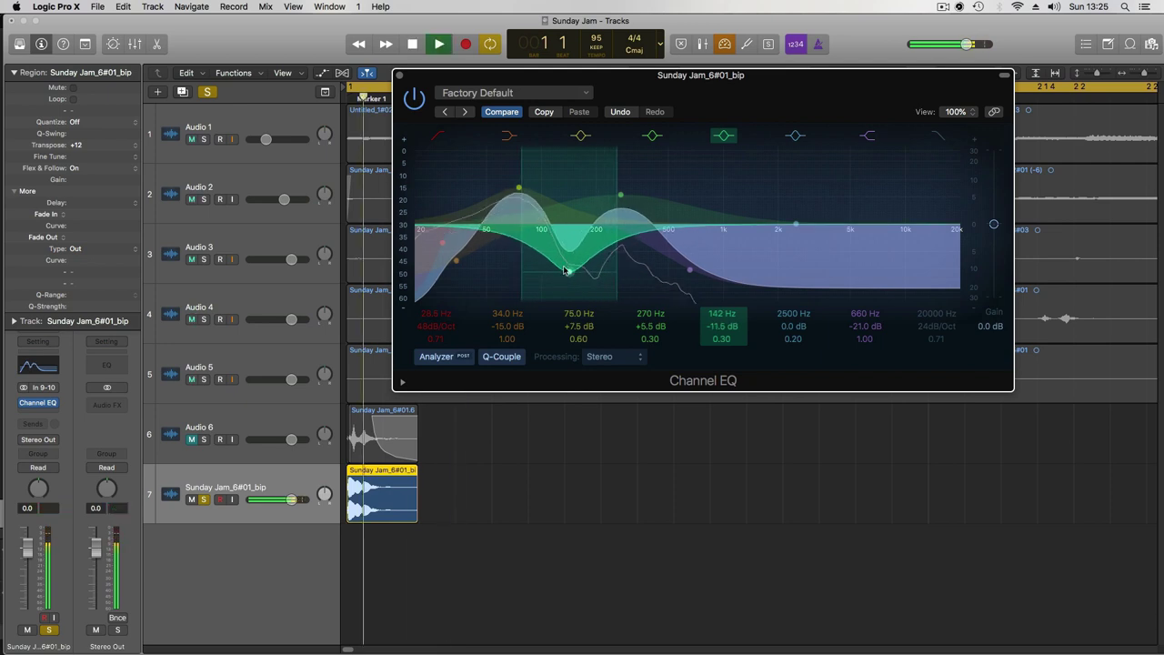
{"action": "key", "text": "space"}
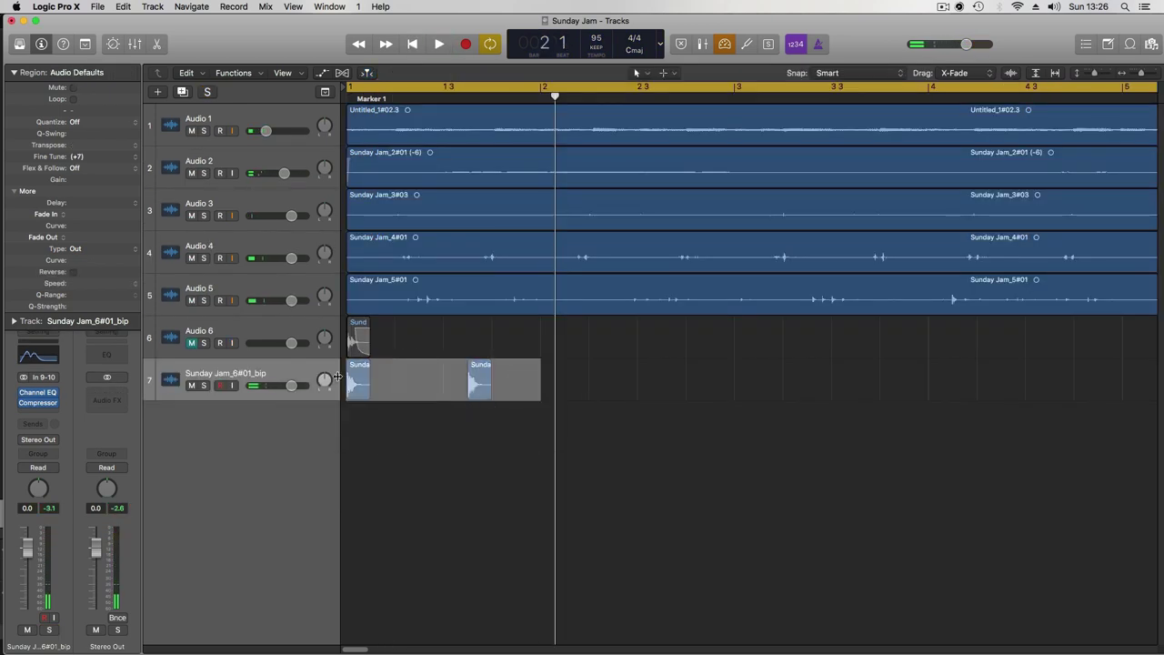
Repeat the one-bar, two-hit pattern on the bounced track until it fills the arrangement up to bar 17
{"action": "key", "text": "super+r"}
{"action": "key", "text": "super+r"}
{"action": "key", "text": "super+Left"}
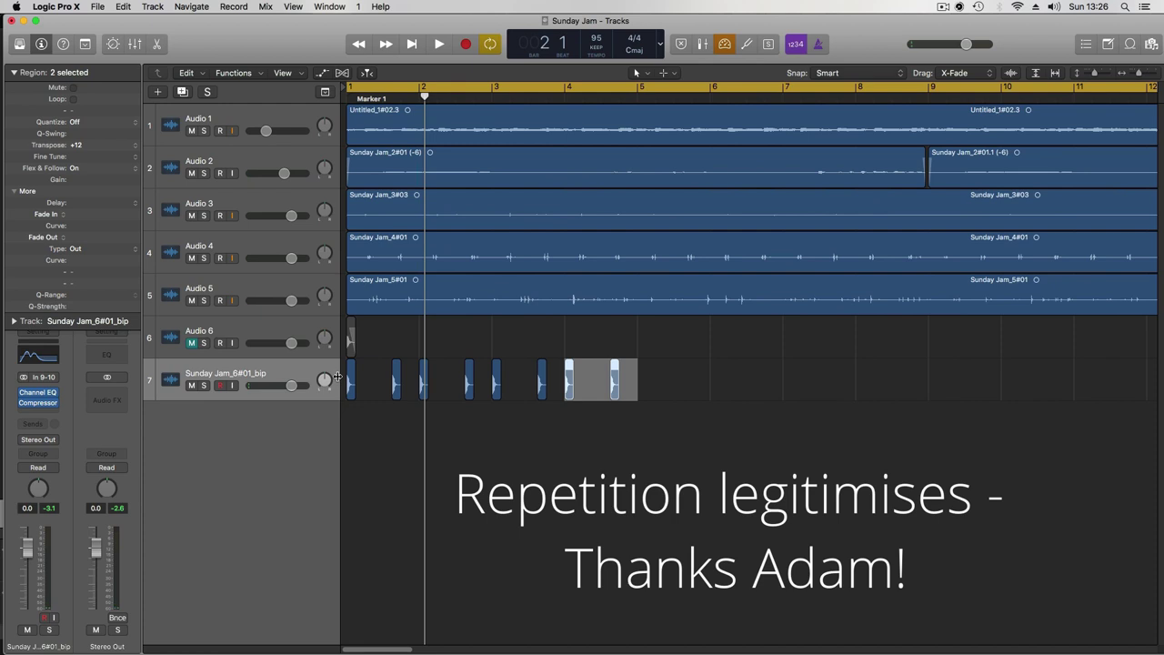
{"action": "key", "text": "super+Left"}
{"action": "key", "text": "super+r"}
{"action": "key", "text": "super+r"}
{"action": "key", "text": "super+r"}
{"action": "key", "text": "super+r"}
{"action": "key", "text": "super+r"}
{"action": "key", "text": "super+r"}
{"action": "key", "text": "super+r"}
{"action": "key", "text": "super+r"}
{"action": "key", "text": "super+r"}
{"action": "key", "text": "super+r"}
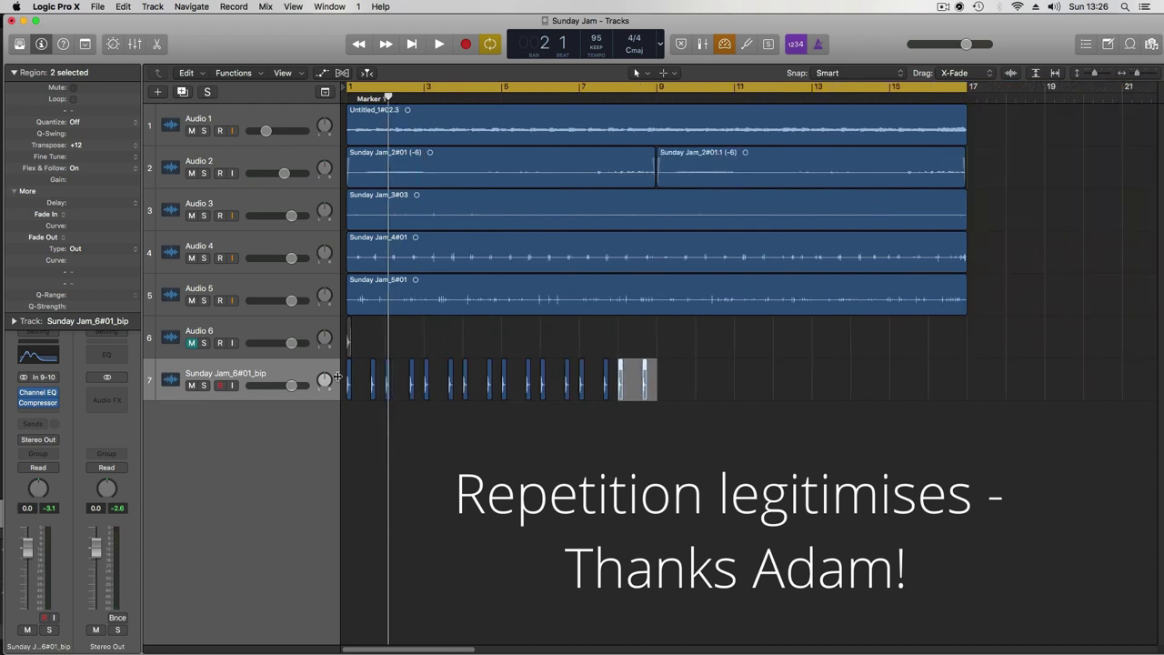
{"action": "key", "text": "super+r"}
{"action": "key", "text": "super+r"}
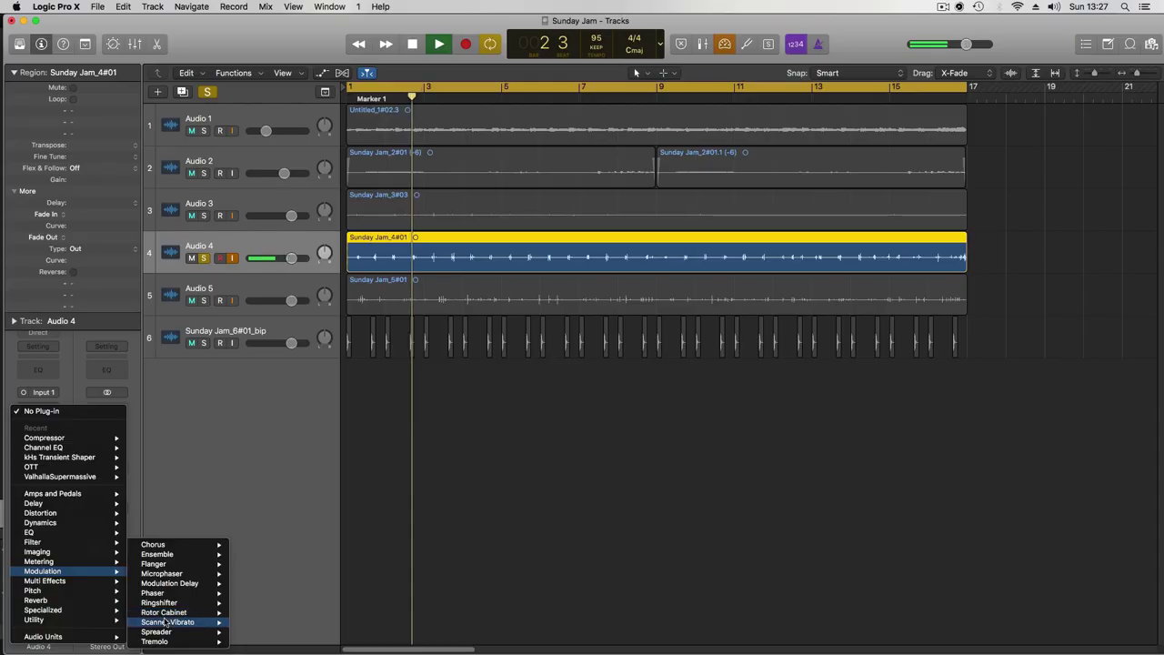
Insert a Tremolo on Audio 4, set its symmetry to 20 %, and reduce its smoothing
{"action": "mouse_move", "coordinate": [186, 645]}
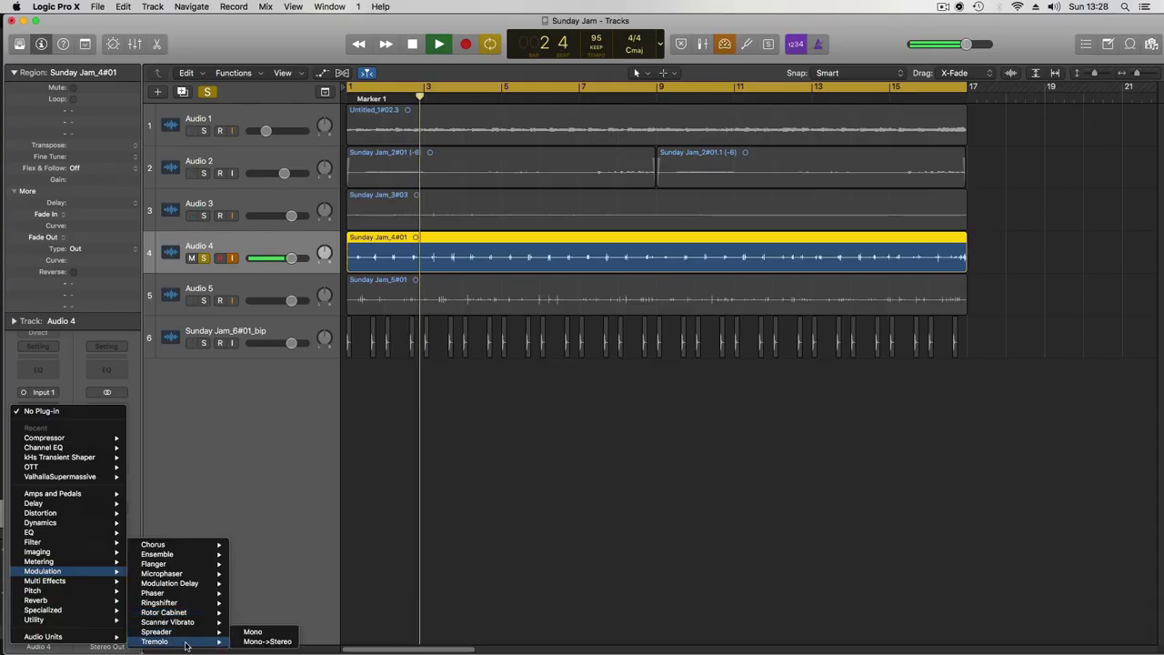
{"action": "left_click", "coordinate": [273, 641]}
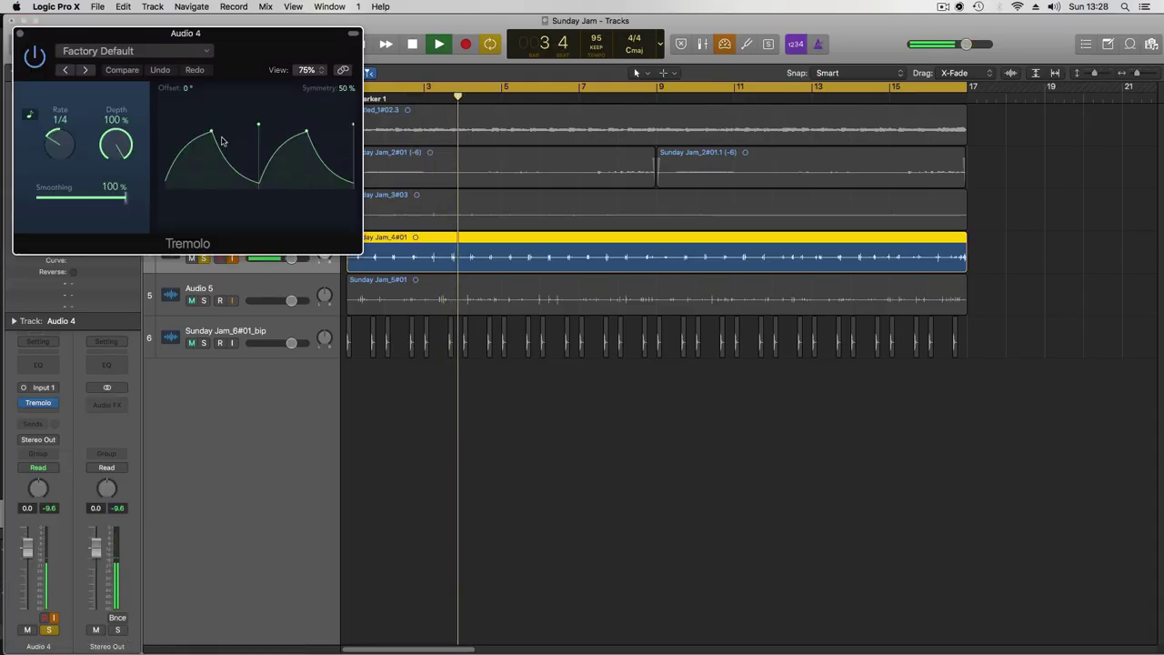
{"action": "left_click_drag", "start_coordinate": [340, 89], "coordinate": [319, 177]}
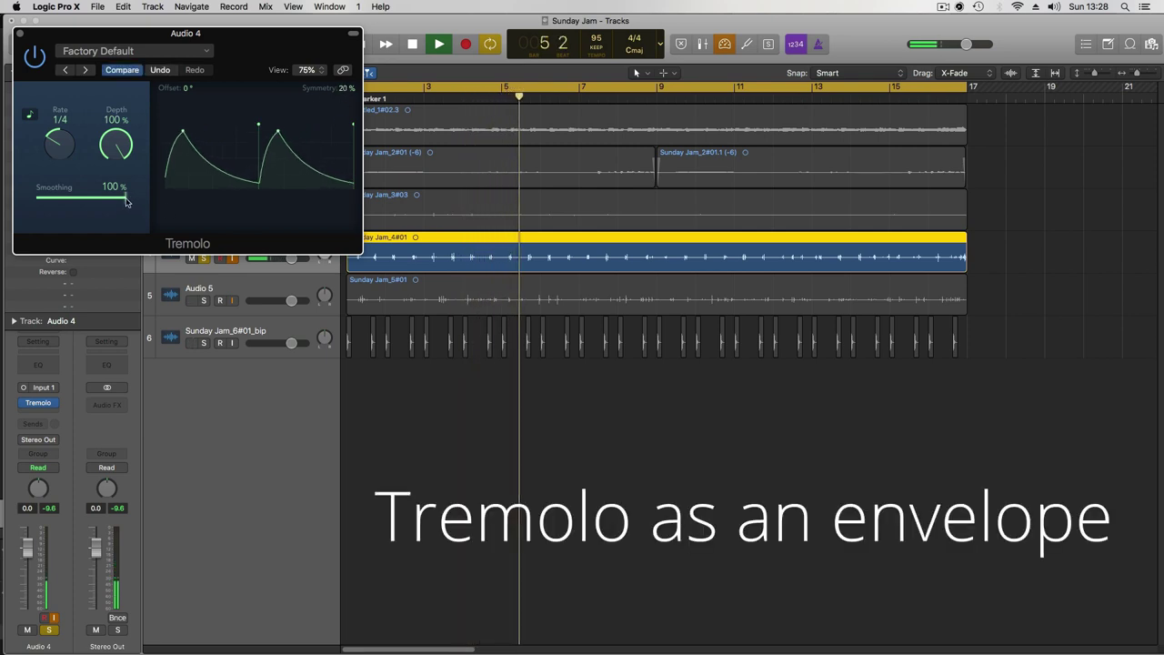
{"action": "left_click_drag", "start_coordinate": [129, 207], "coordinate": [53, 212]}
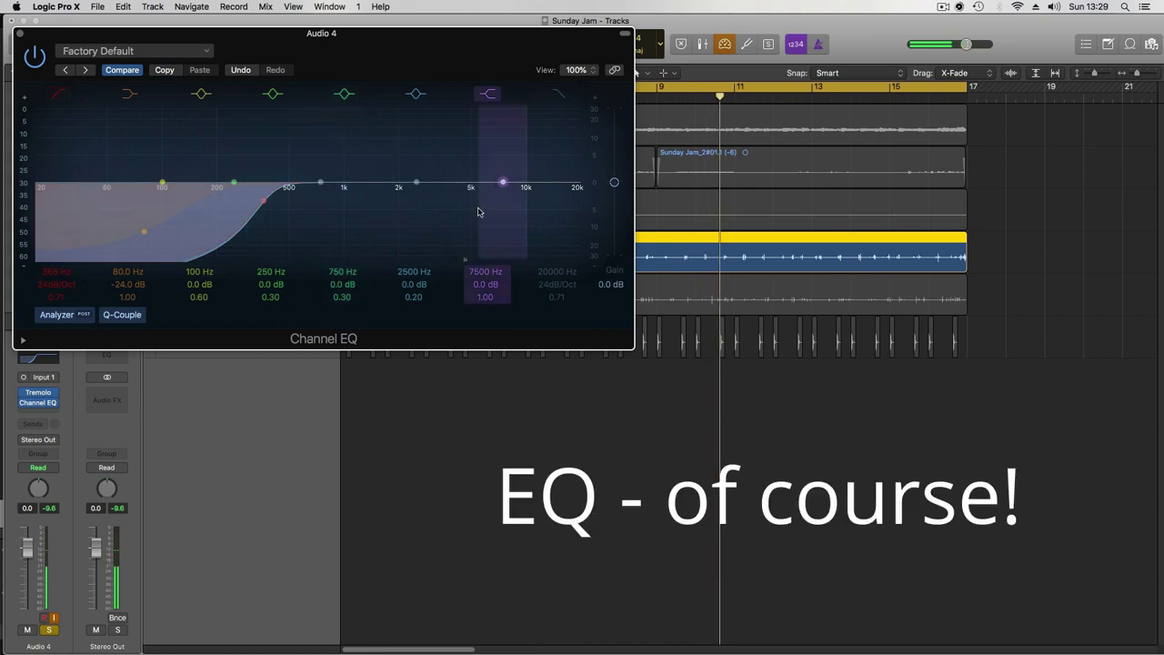
Lower Audio 4's Channel EQ high shelf and shape its transients with more attack and pump, adjusted sustain, and Clip enabled
{"action": "left_click_drag", "start_coordinate": [467, 195], "coordinate": [467, 237]}
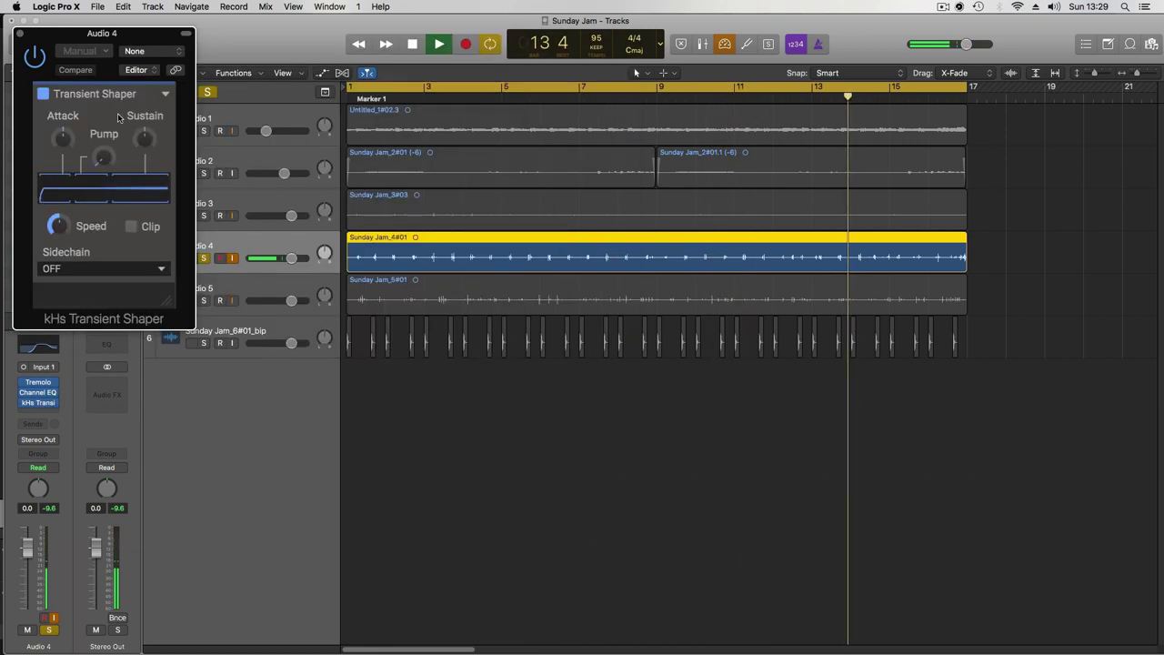
{"action": "left_click_drag", "start_coordinate": [62, 136], "coordinate": [61, 114]}
{"action": "left_click", "coordinate": [131, 225]}
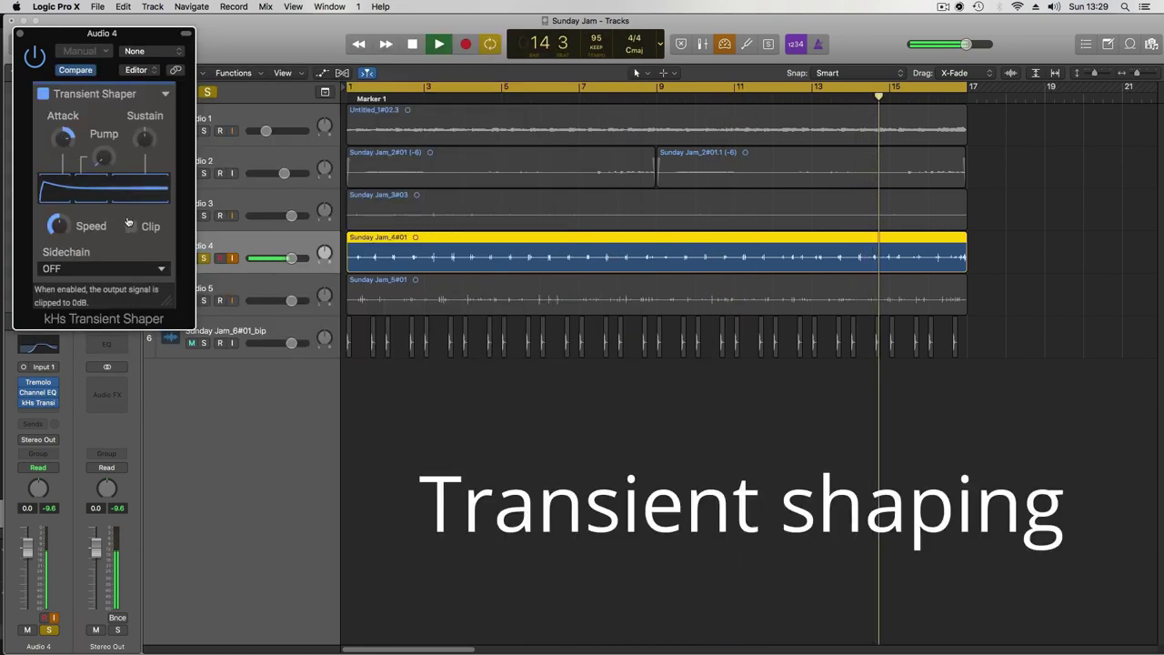
{"action": "left_click_drag", "start_coordinate": [130, 138], "coordinate": [130, 118]}
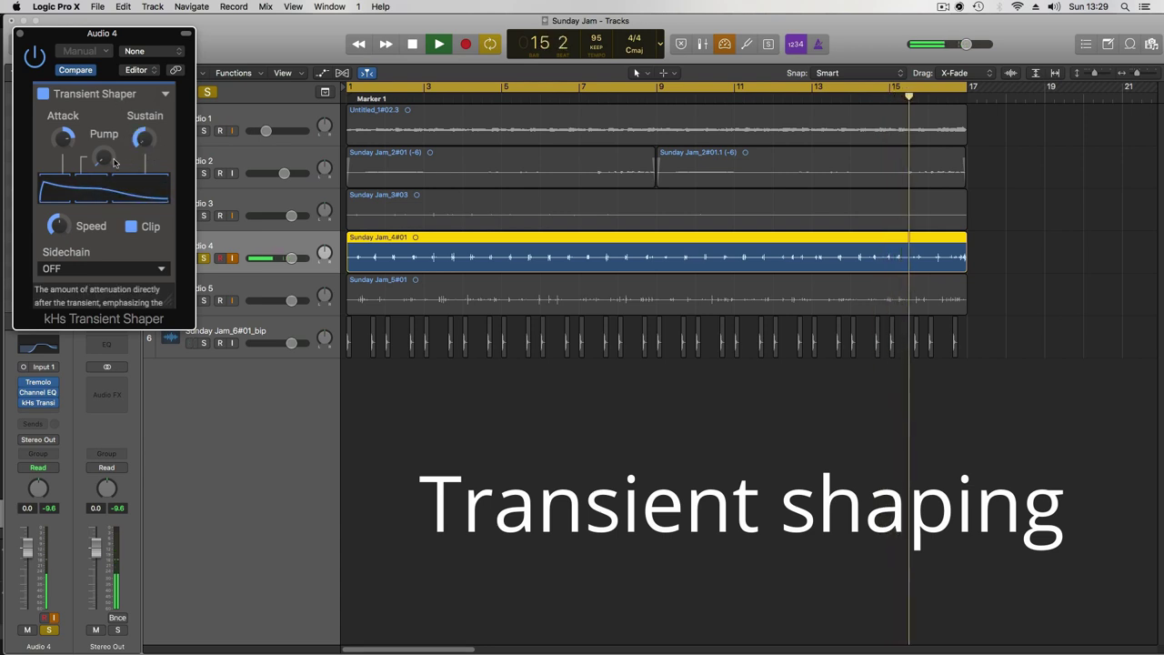
{"action": "left_click_drag", "start_coordinate": [103, 159], "coordinate": [103, 151]}
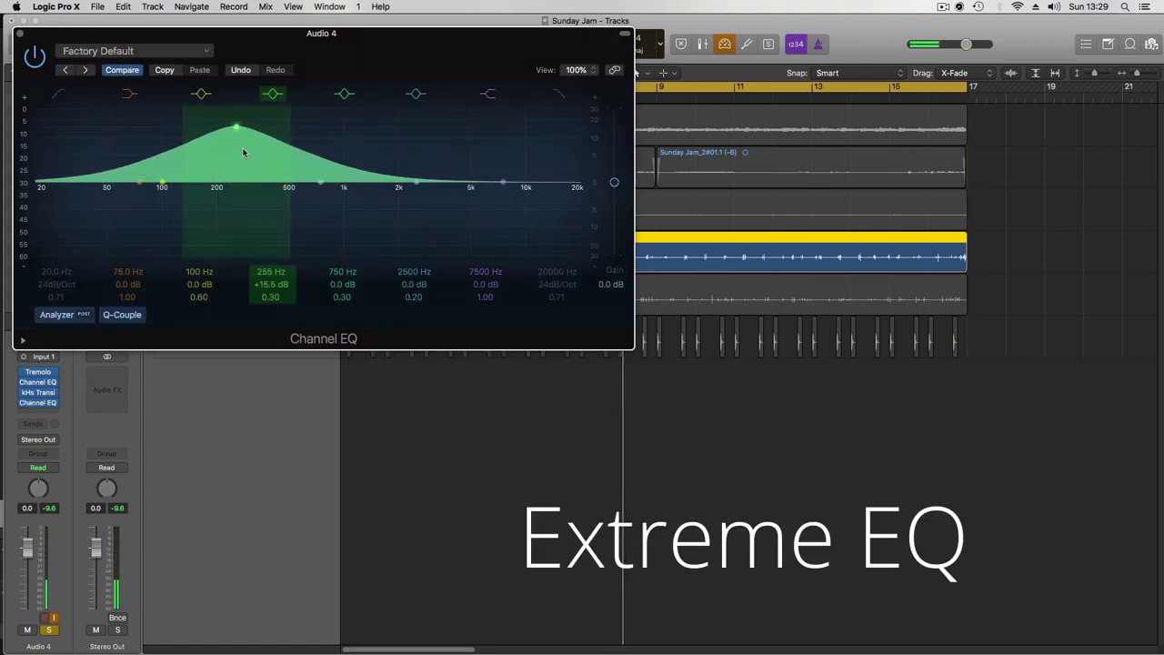
In Audio 4's second Channel EQ, raise the 750 Hz band and pull the 2500 Hz band and high shelf down in gain and frequency
{"action": "left_click_drag", "start_coordinate": [343, 285], "coordinate": [346, 277]}
{"action": "left_click_drag", "start_coordinate": [416, 182], "coordinate": [360, 211]}
{"action": "left_click_drag", "start_coordinate": [502, 184], "coordinate": [464, 229]}
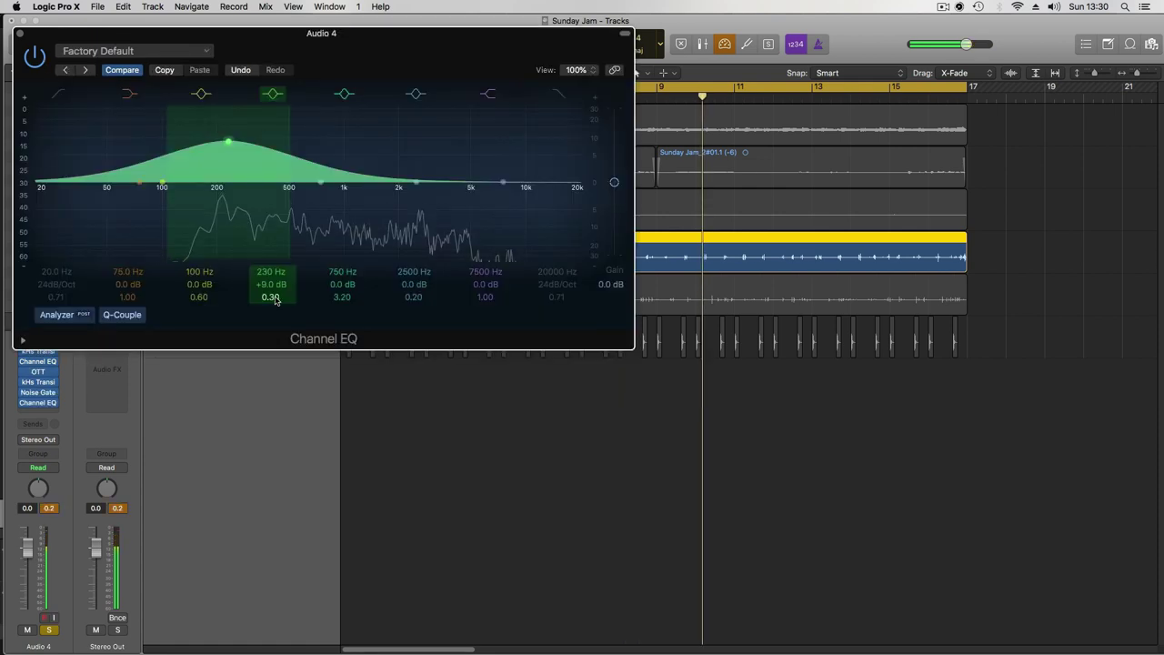
In Audio 4's last Channel EQ, set the 230 Hz band's Q to 2.90, the next peak to 510 Hz, the high shelf to -13 dB at 3000 Hz, and cut the lows
{"action": "left_click_drag", "start_coordinate": [275, 300], "coordinate": [344, 317]}
{"action": "left_click", "coordinate": [342, 273]}
{"action": "left_click_drag", "start_coordinate": [482, 191], "coordinate": [442, 229]}
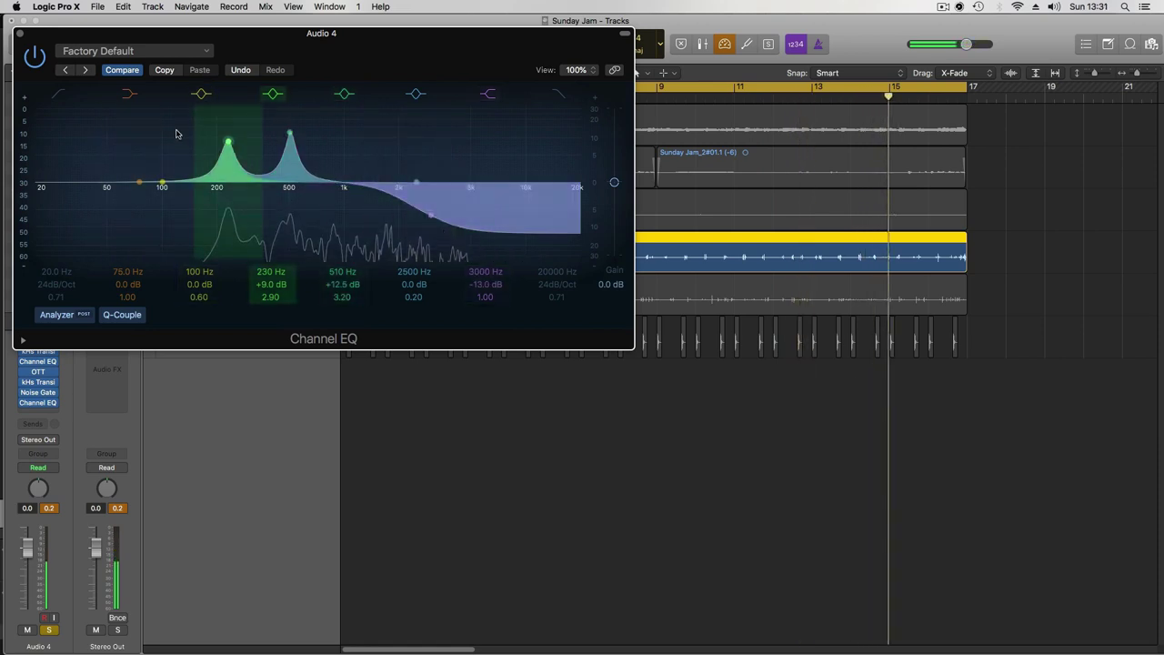
{"action": "left_click_drag", "start_coordinate": [114, 186], "coordinate": [116, 325]}
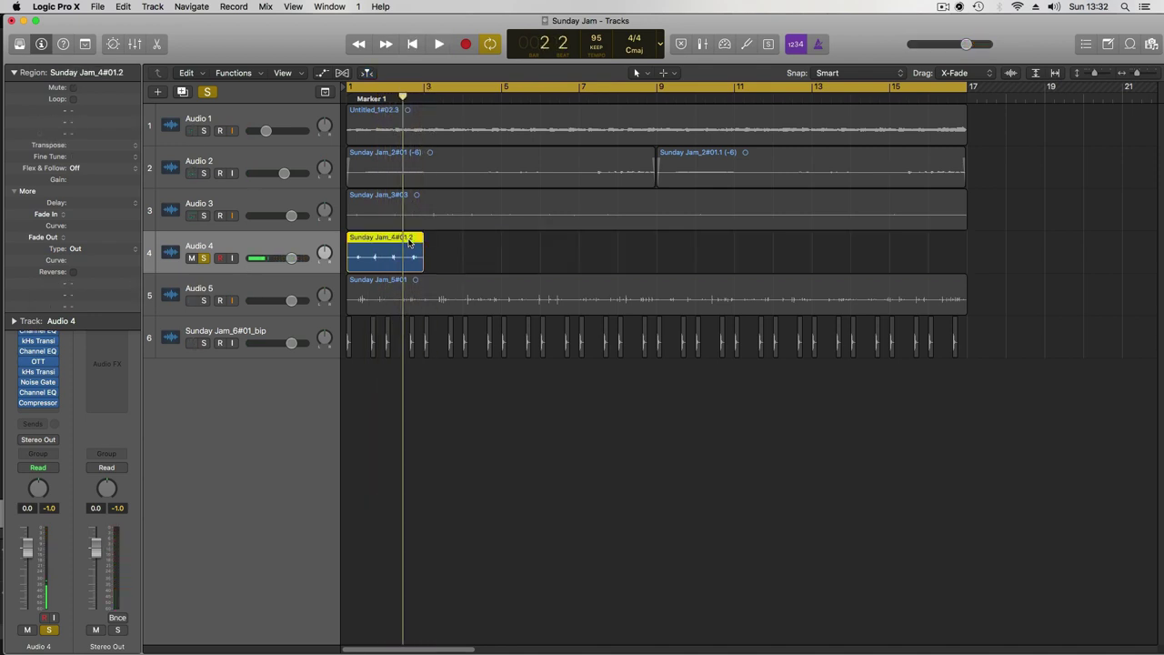
Bounce Audio 4's region in place and delete an unwanted hit from the bounced Sunday Jam_4#01_bip region
{"action": "key", "text": "ctrl+b"}
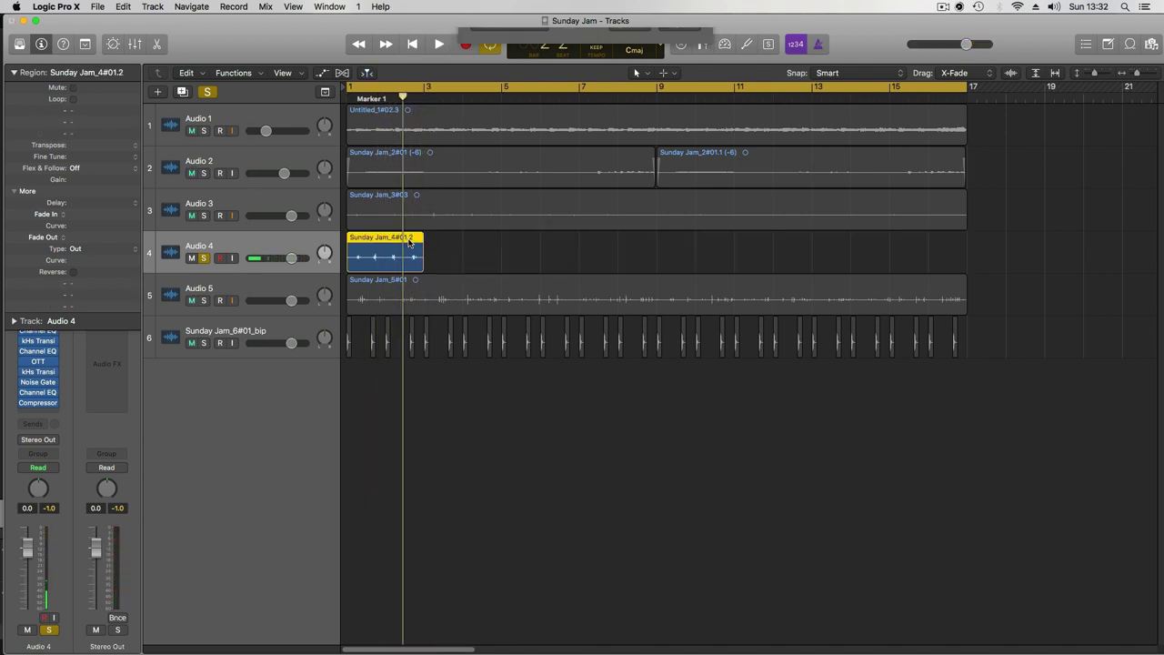
{"action": "left_click", "coordinate": [678, 148]}
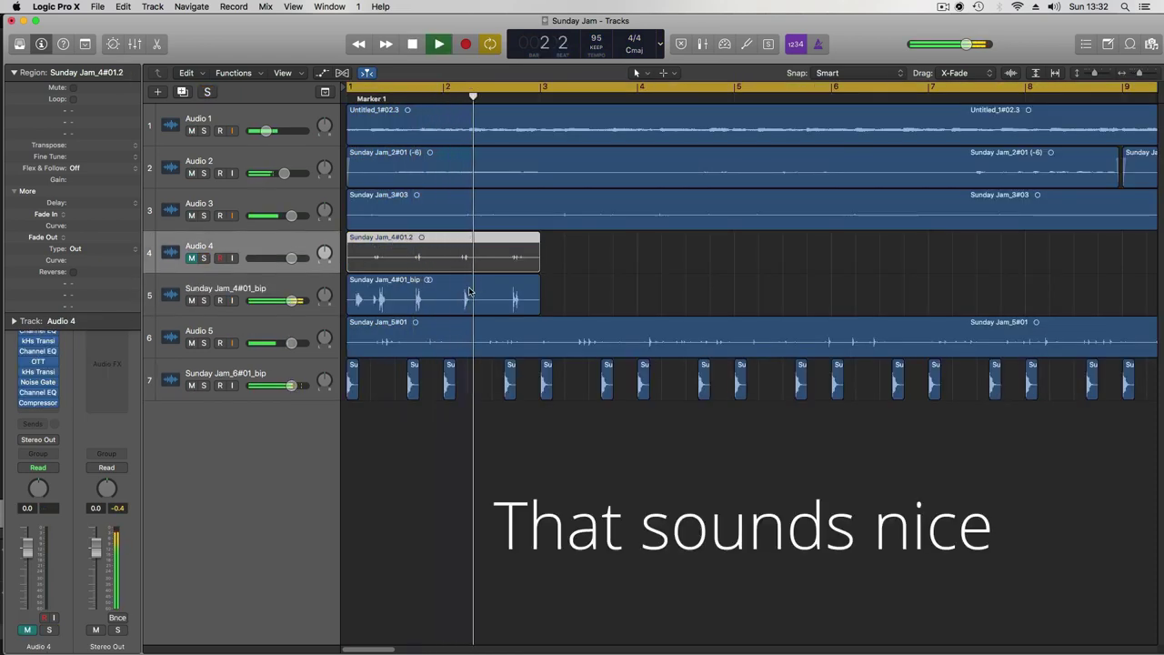
{"action": "key", "text": "space"}
{"action": "left_click_drag", "start_coordinate": [463, 298], "coordinate": [409, 332]}
{"action": "key", "text": "Delete"}
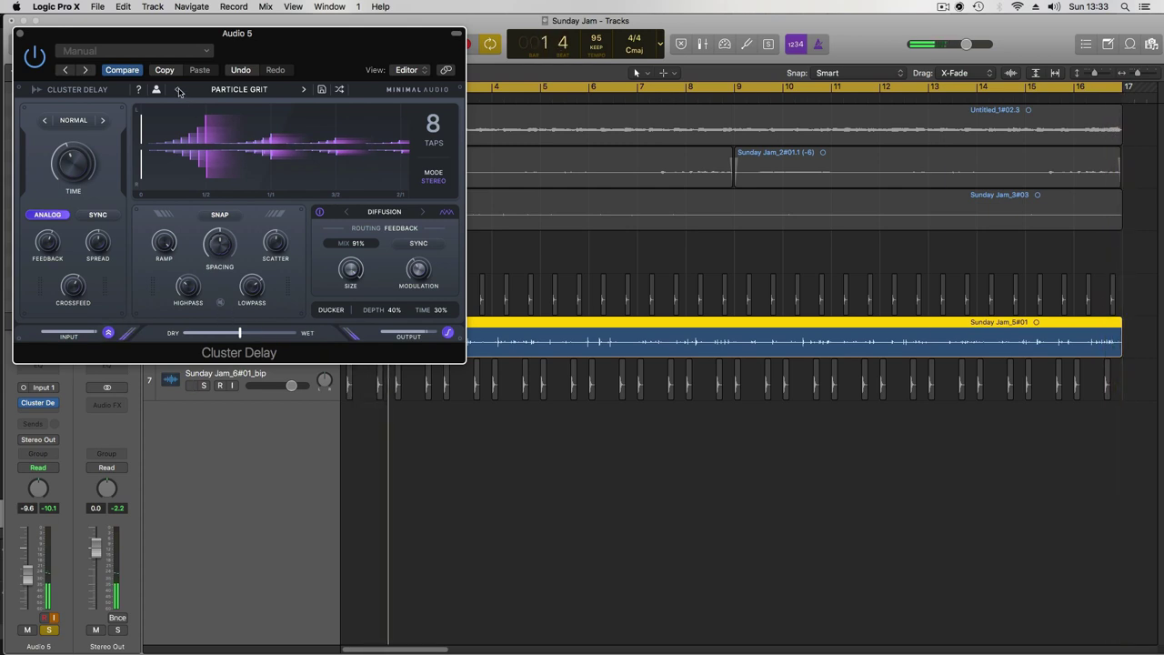
Load the Nocturnal preset in Audio 5's Cluster Delay and shift its mix towards dry
{"action": "left_click", "coordinate": [177, 91]}
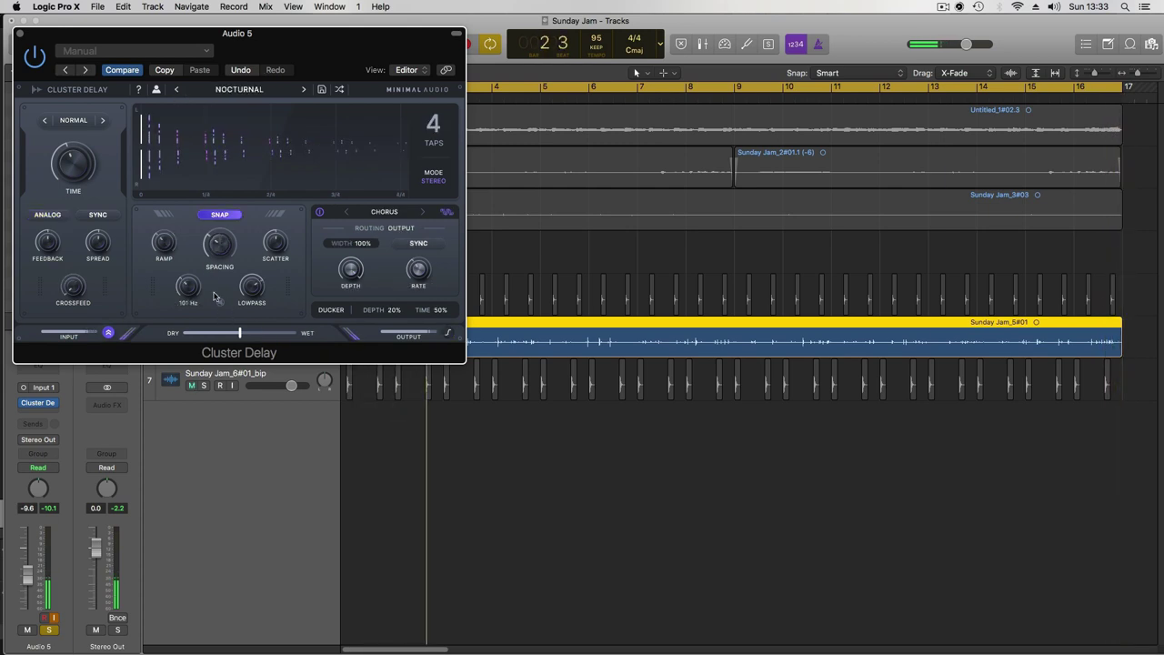
{"action": "mouse_move", "coordinate": [237, 332]}
{"action": "left_click_drag", "start_coordinate": [237, 332], "coordinate": [218, 334]}
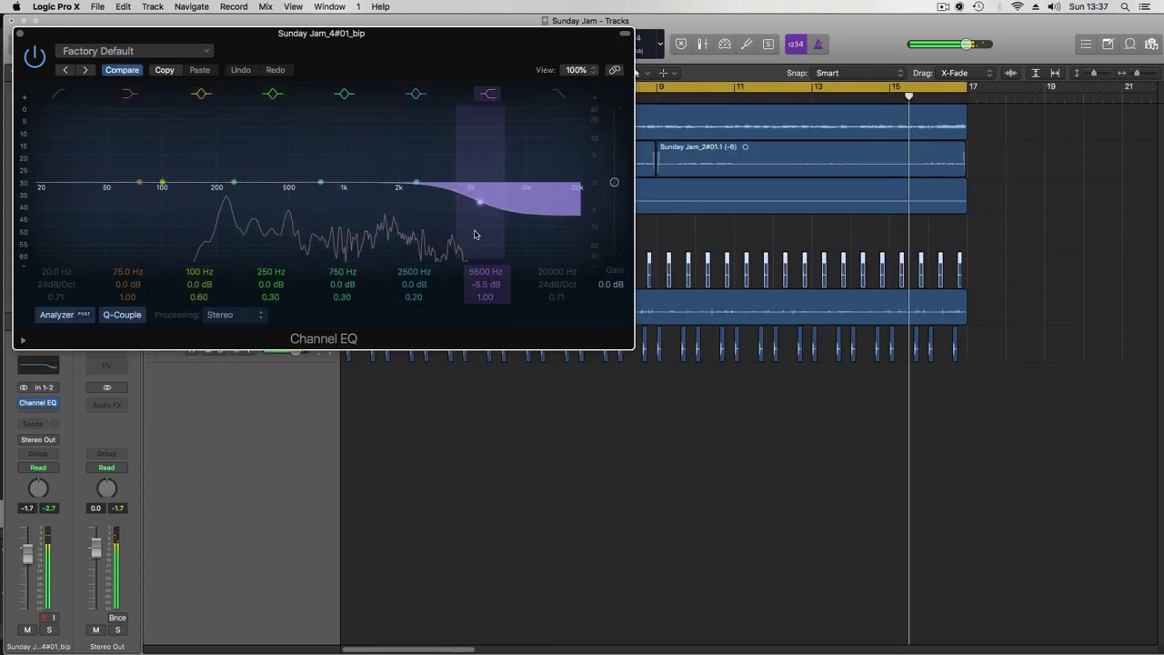
Pull the high shelf in Sunday Jam_4#01_bip's Channel EQ down to -11 dB at 3250 Hz
{"action": "left_click_drag", "start_coordinate": [474, 235], "coordinate": [429, 249]}
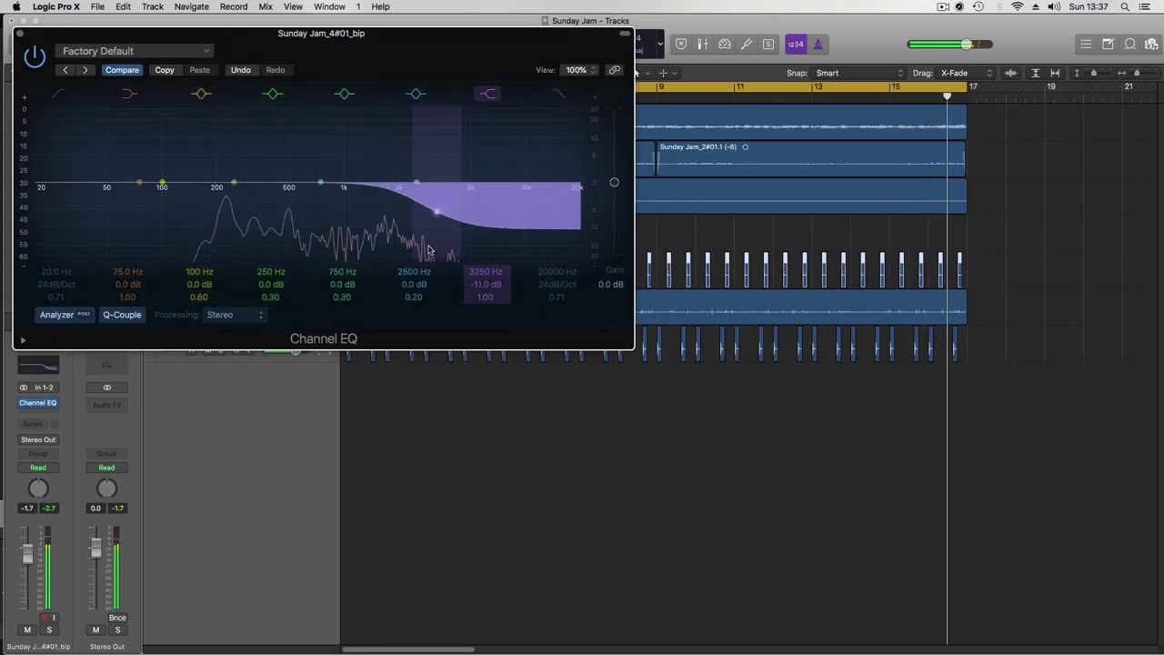
{"action": "left_click_drag", "start_coordinate": [85, 212], "coordinate": [80, 221]}
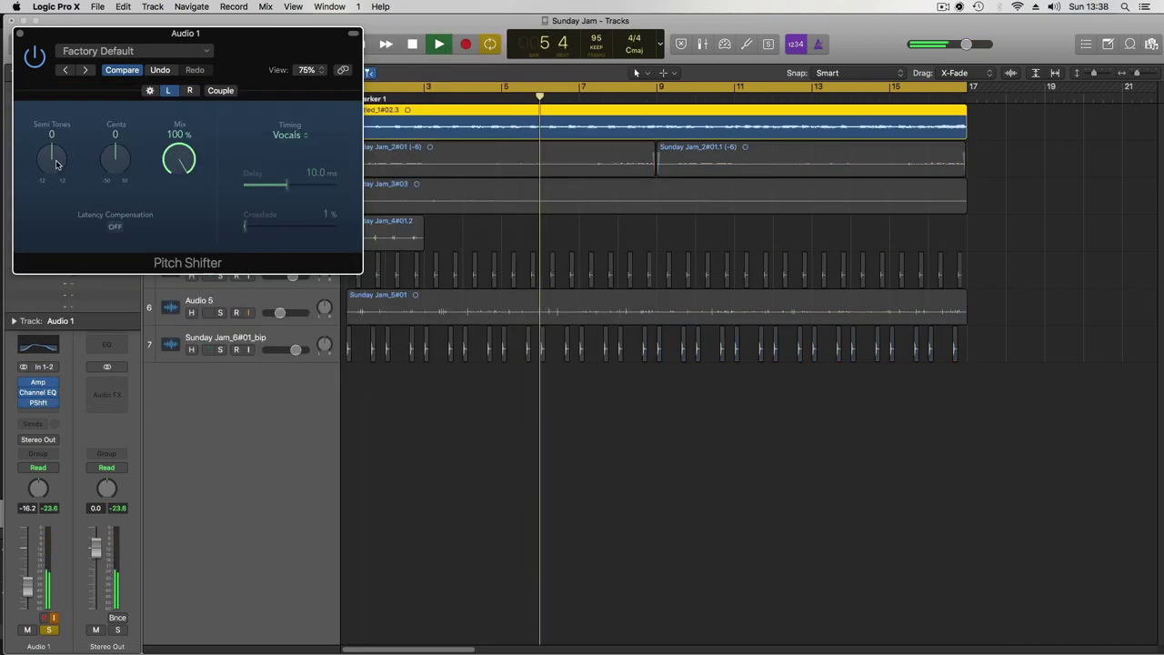
In Audio 1's dual-mono Pitch Shifter, set 15 cents on the left channel, then 0 semitones, more mix and lower cents on the right
{"action": "left_click_drag", "start_coordinate": [104, 162], "coordinate": [127, 119]}
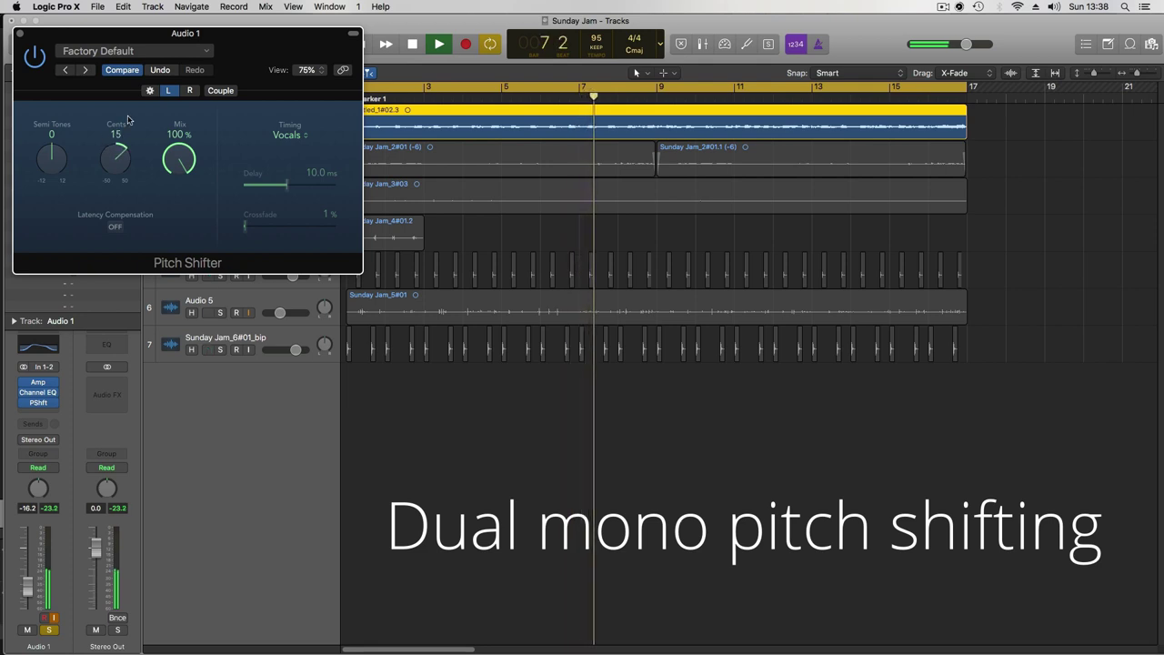
{"action": "left_click", "coordinate": [189, 90]}
{"action": "left_click_drag", "start_coordinate": [60, 194], "coordinate": [63, 223]}
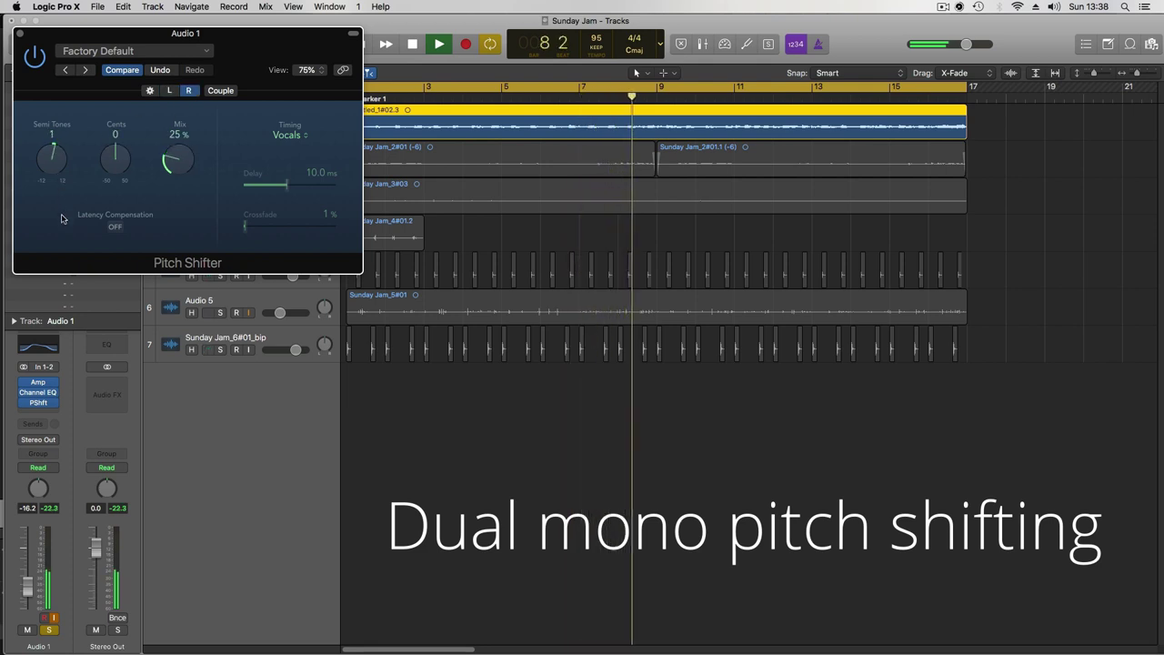
{"action": "left_click_drag", "start_coordinate": [178, 161], "coordinate": [180, 128]}
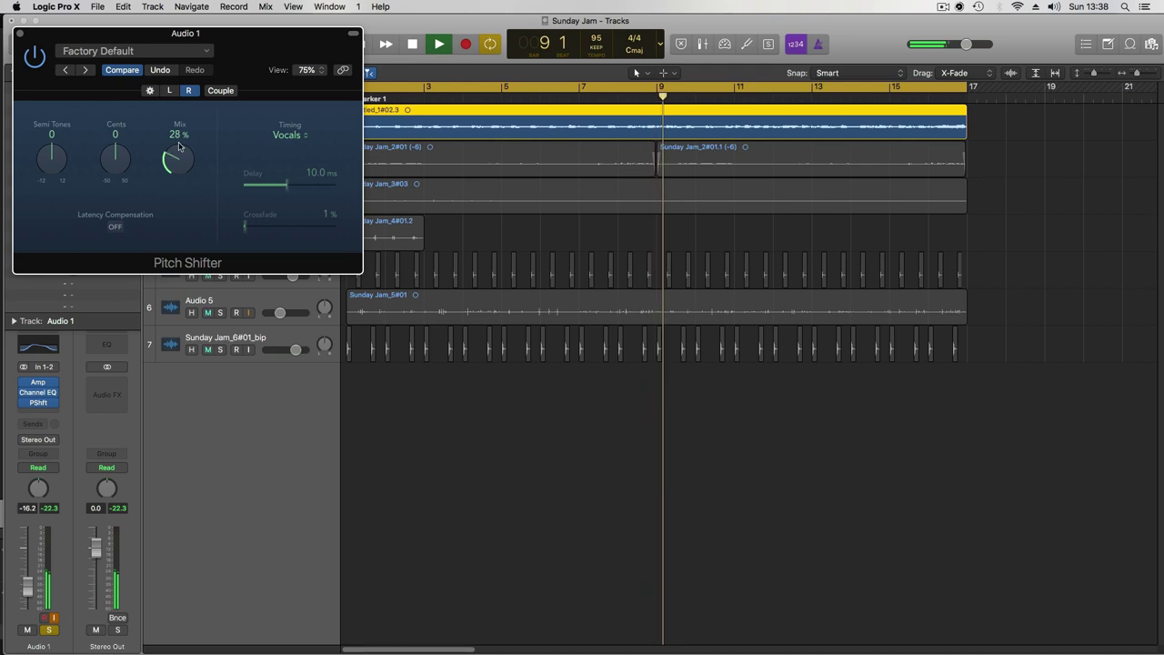
{"action": "left_click_drag", "start_coordinate": [114, 159], "coordinate": [126, 201]}
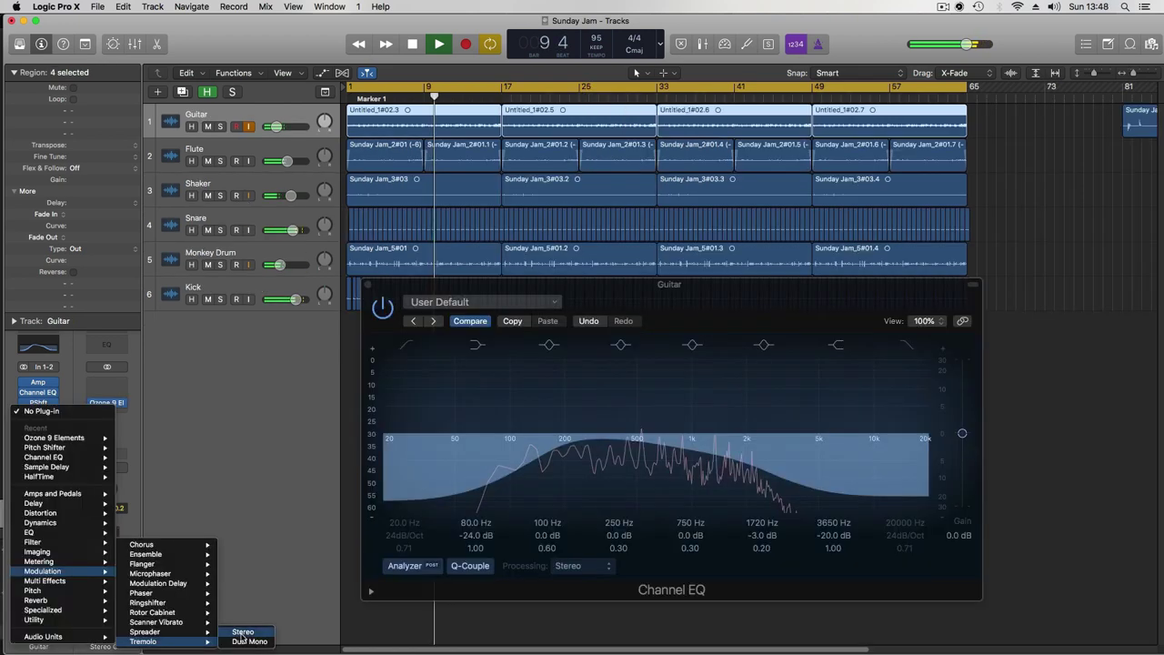
Insert a stereo Tremolo on the Guitar track with phase 0°, rate 1/16, smoothing 33 % and symmetry 40 %
{"action": "left_click", "coordinate": [304, 626]}
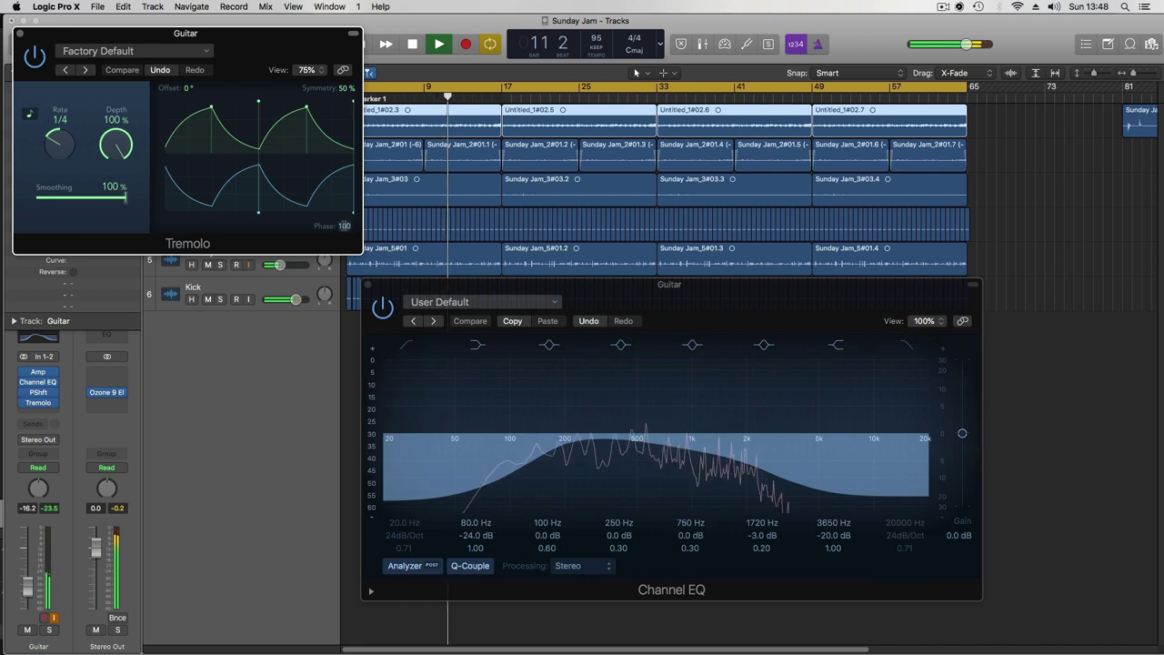
{"action": "key", "text": "Return"}
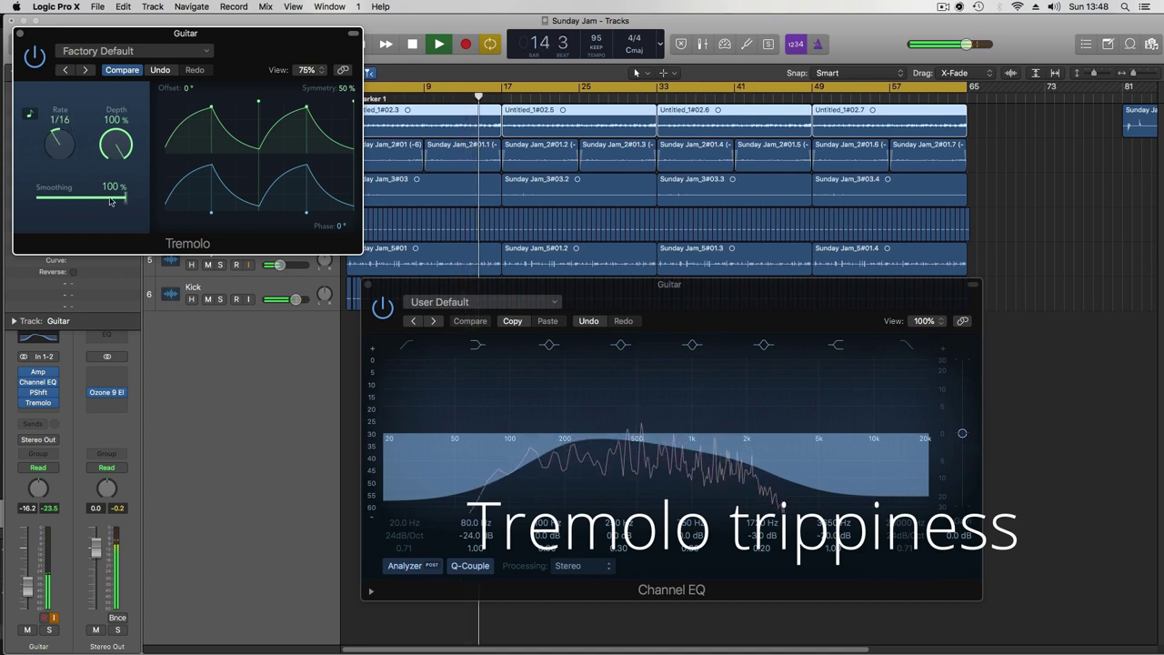
{"action": "left_click_drag", "start_coordinate": [110, 201], "coordinate": [79, 193]}
{"action": "left_click_drag", "start_coordinate": [346, 94], "coordinate": [339, 124]}
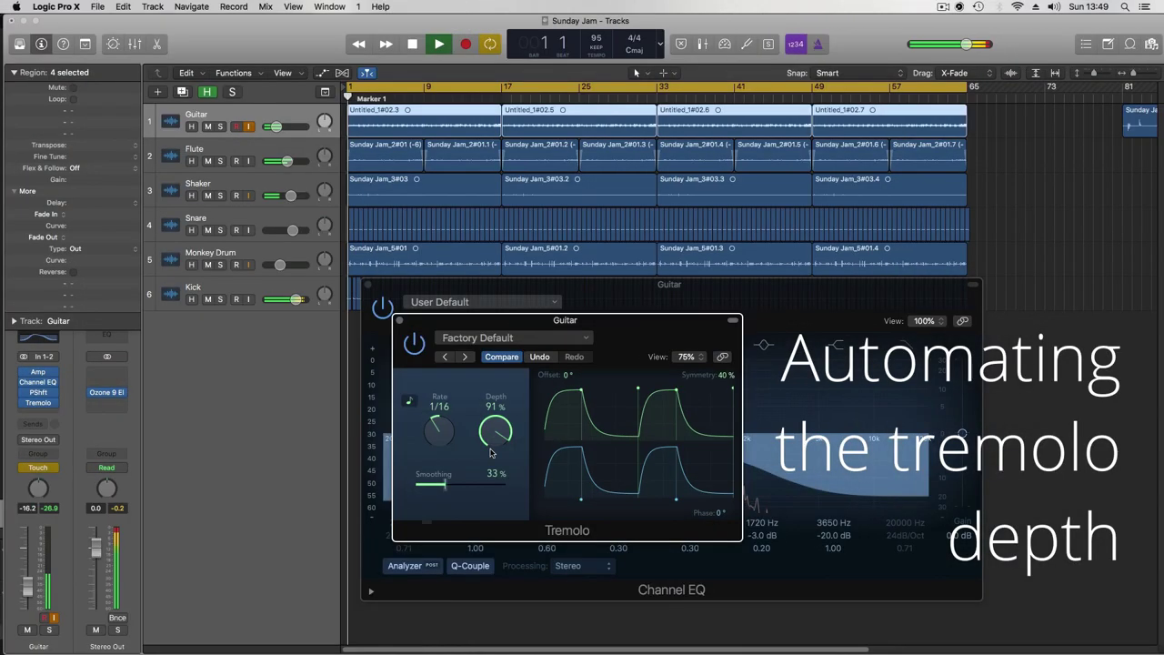
Automate the Guitar Tremolo's depth in Touch mode by sweeping it down and up, and reduce the mix of the Guitar's Raum reverb
{"action": "left_click_drag", "start_coordinate": [500, 449], "coordinate": [499, 520]}
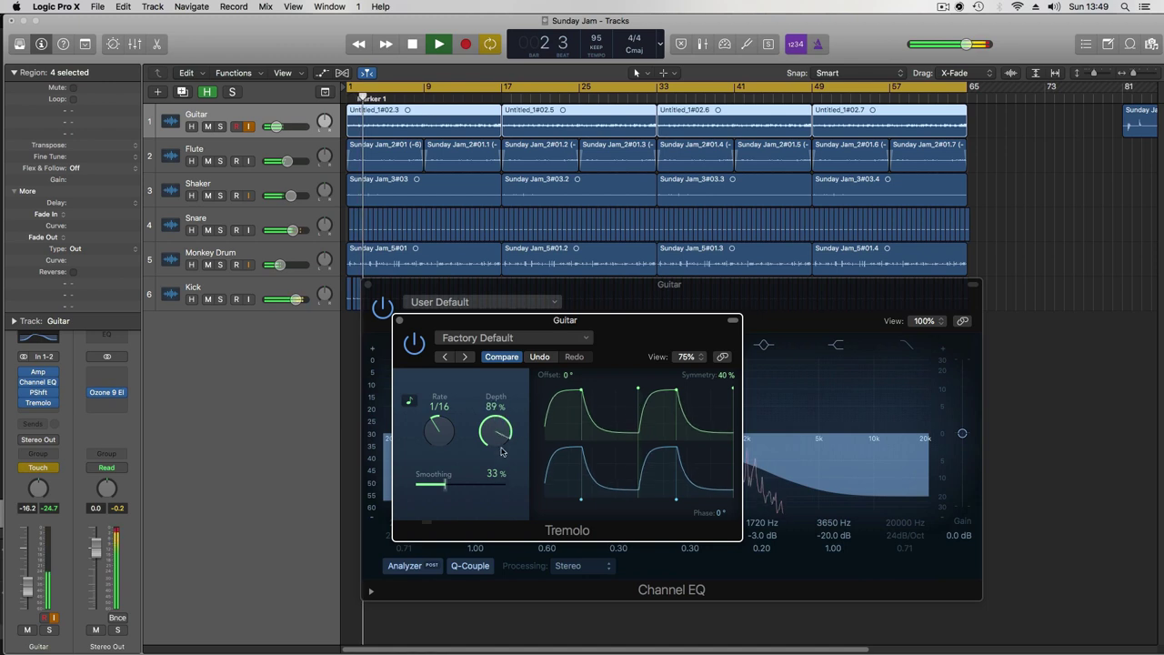
{"action": "left_click_drag", "start_coordinate": [504, 470], "coordinate": [506, 406]}
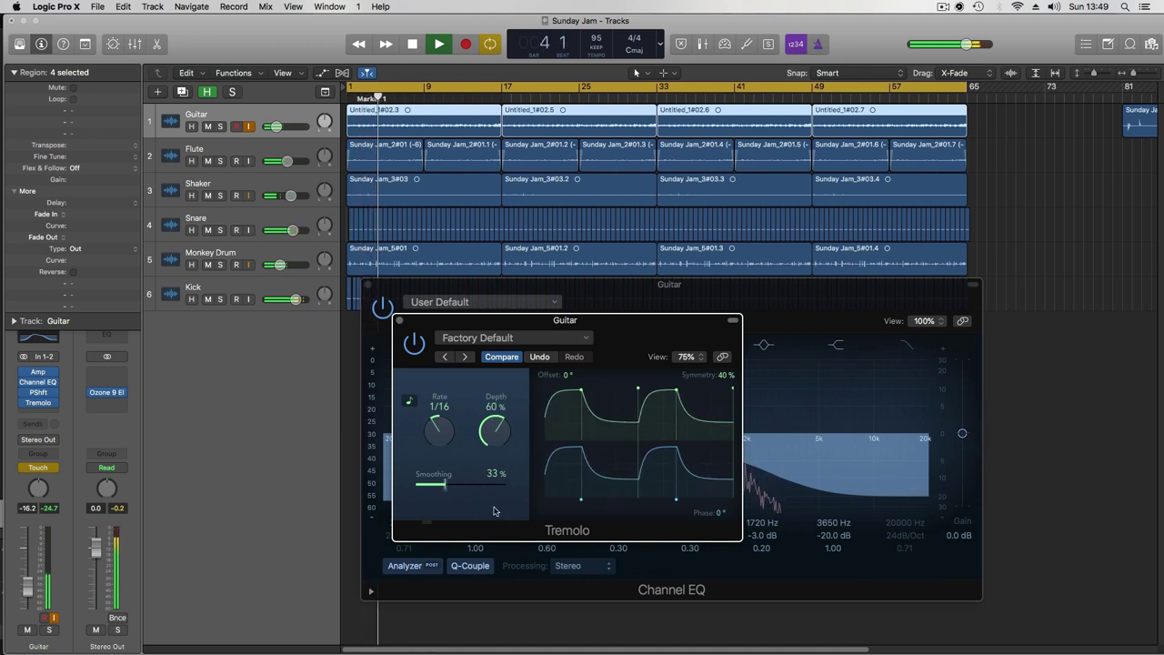
{"action": "left_click_drag", "start_coordinate": [494, 511], "coordinate": [504, 467]}
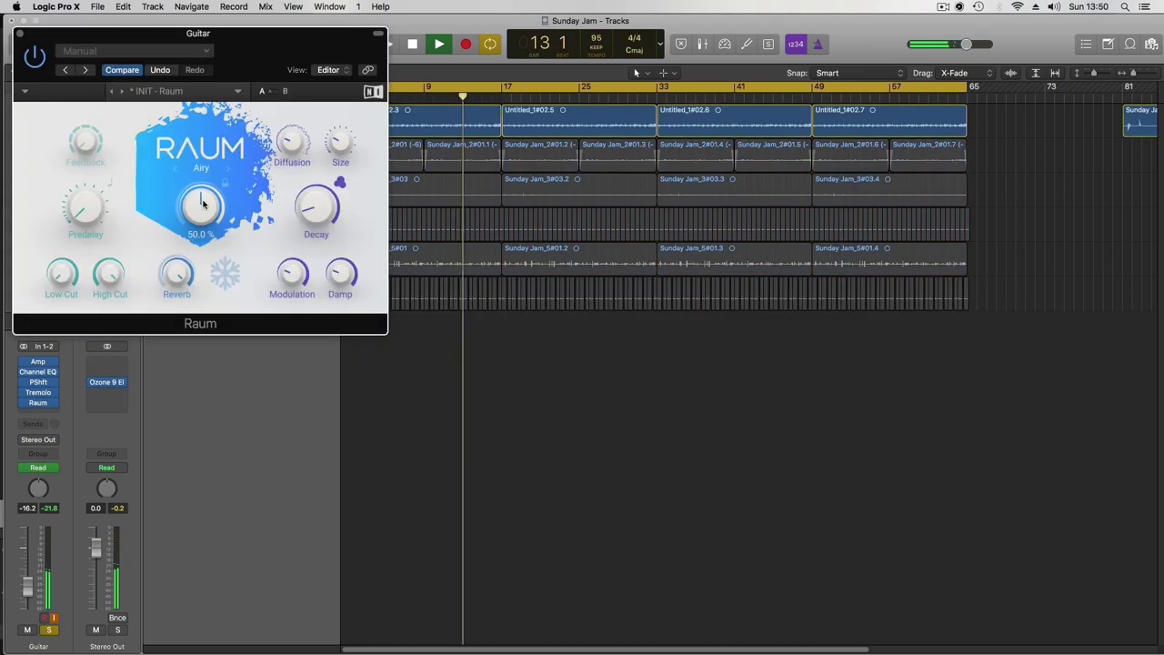
{"action": "left_click_drag", "start_coordinate": [197, 209], "coordinate": [196, 213]}
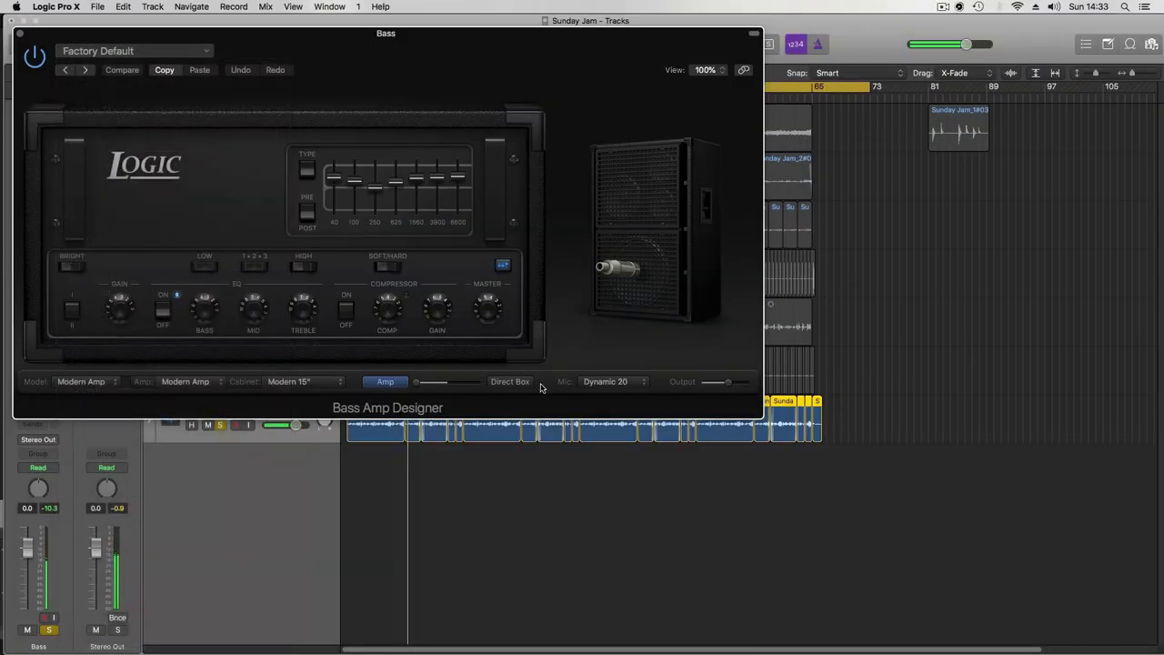
Close the Bass Amp Designer and lower the Bass track's volume
{"action": "left_click", "coordinate": [18, 34]}
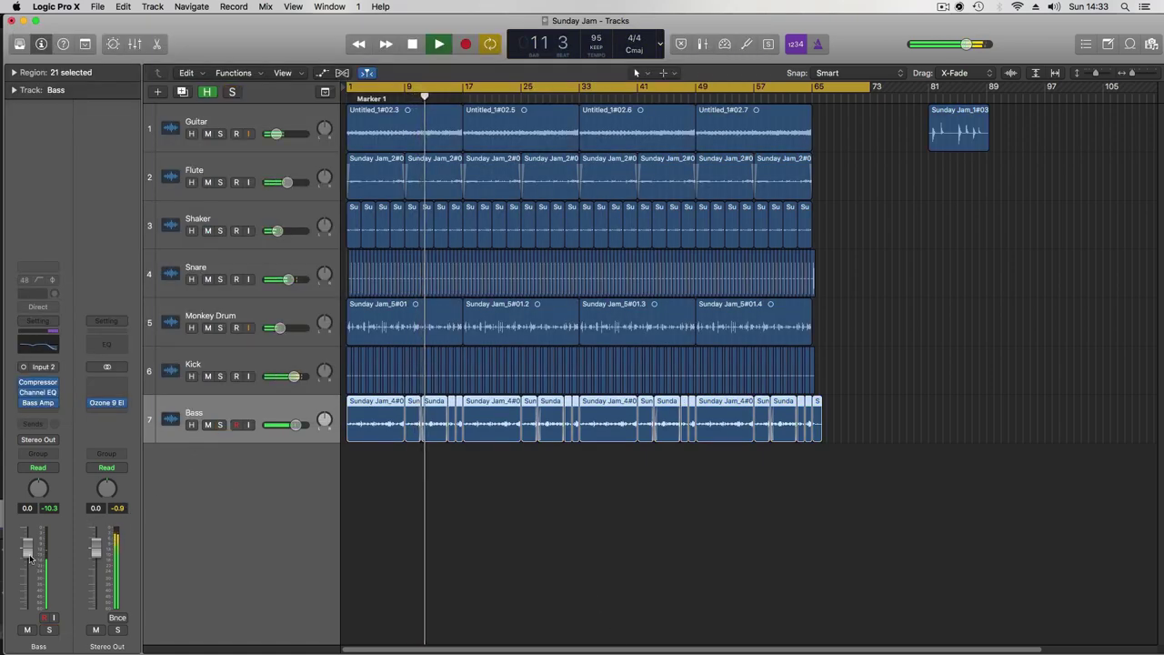
{"action": "left_click_drag", "start_coordinate": [30, 556], "coordinate": [29, 569]}
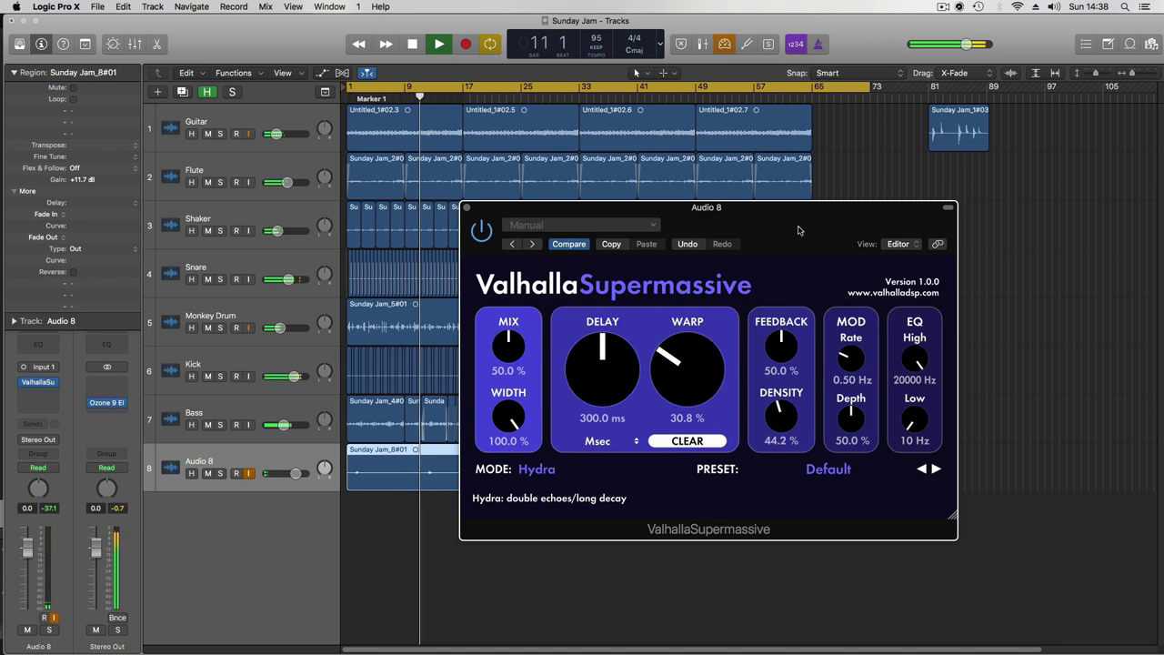
{"action": "left_click_drag", "start_coordinate": [799, 230], "coordinate": [861, 282]}
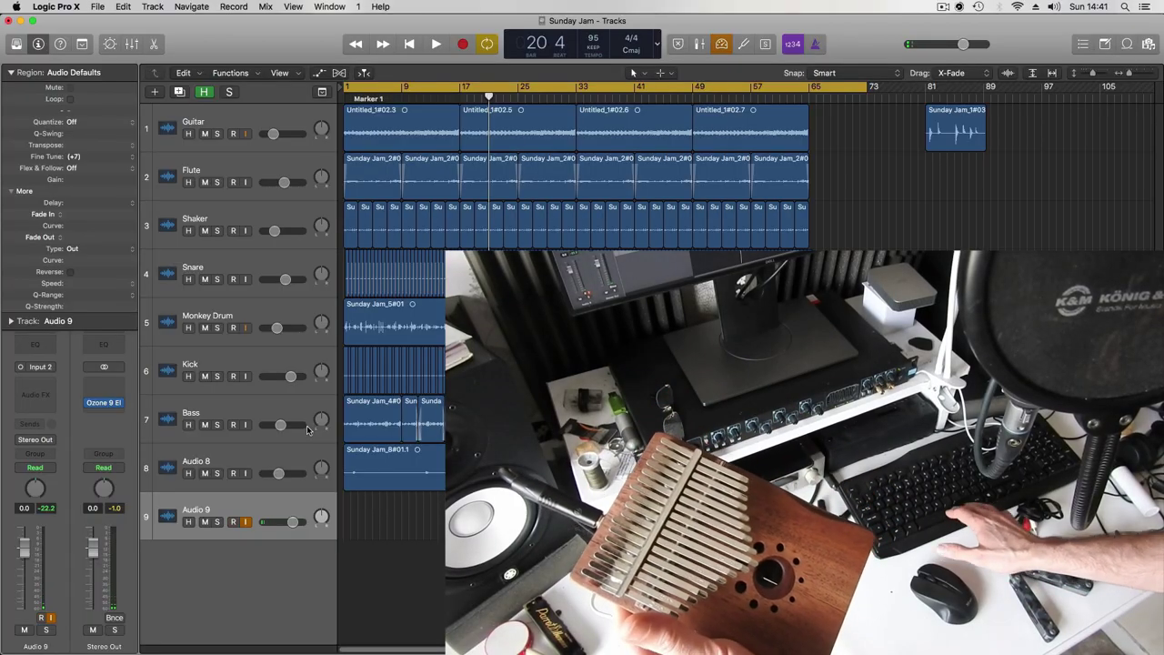
Record a new take on Audio 9 from the start of the arrangement, muting Audio 8 during the recording
{"action": "key", "text": "Return"}
{"action": "key", "text": "space"}
{"action": "key", "text": "space"}
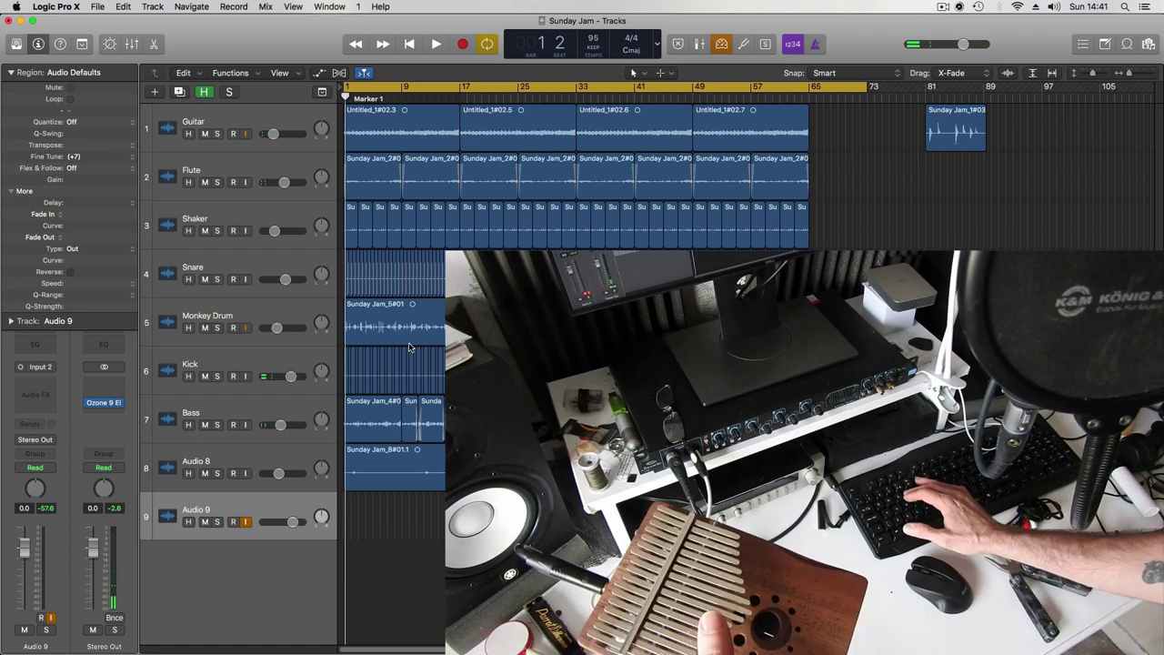
{"action": "key", "text": "r"}
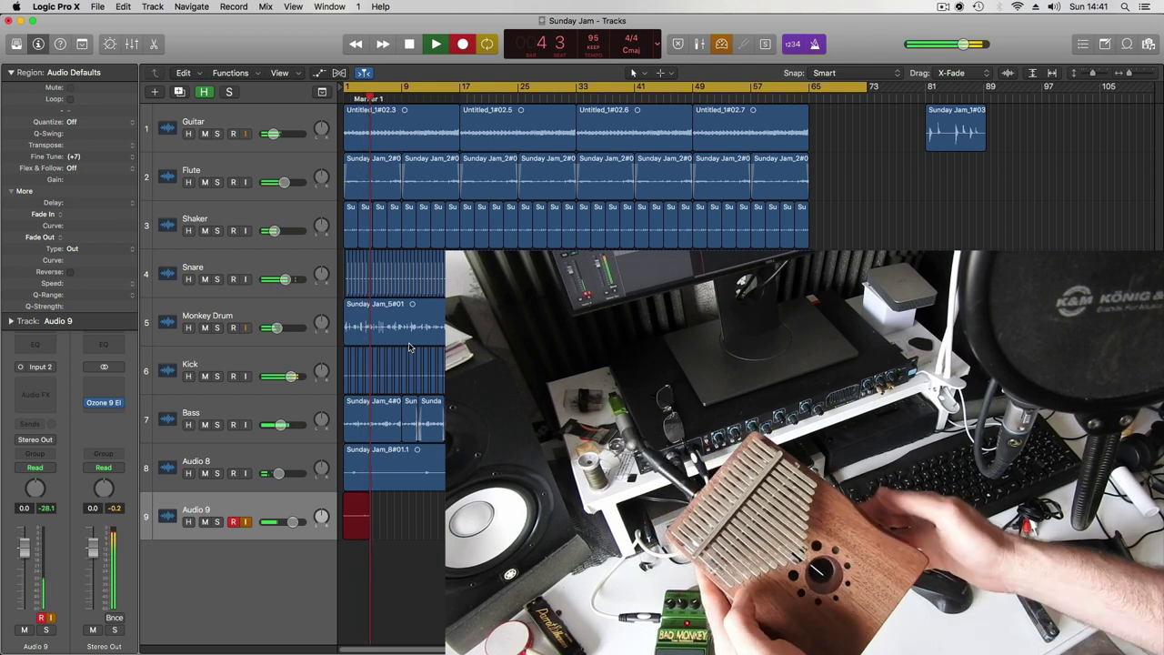
{"action": "left_click", "coordinate": [204, 473]}
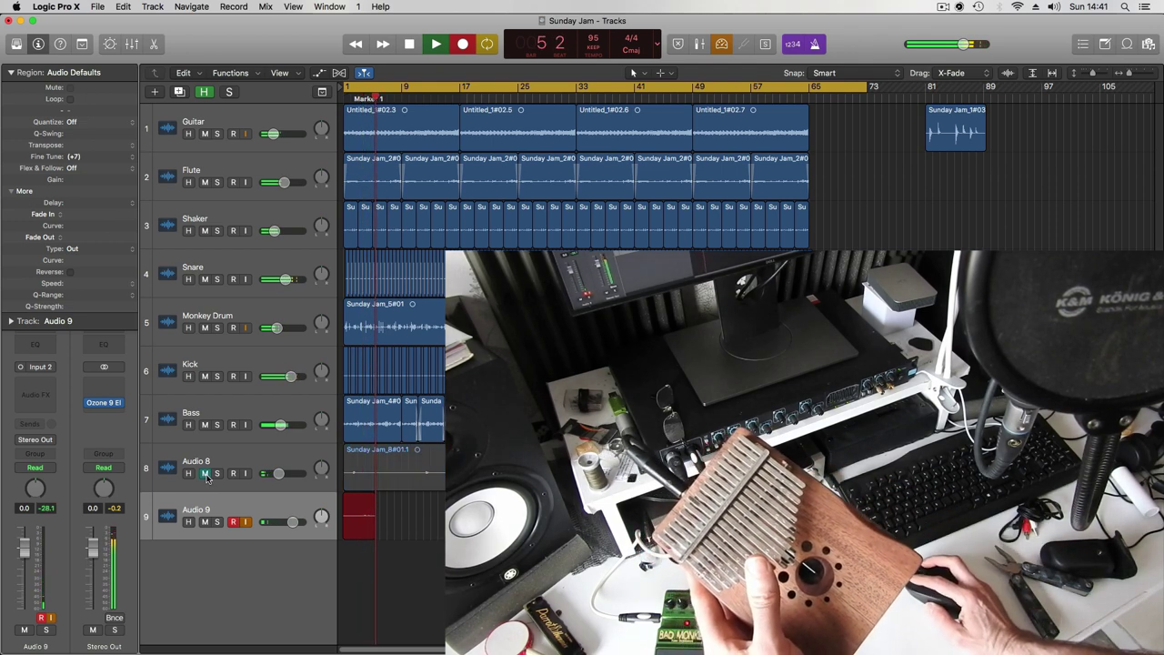